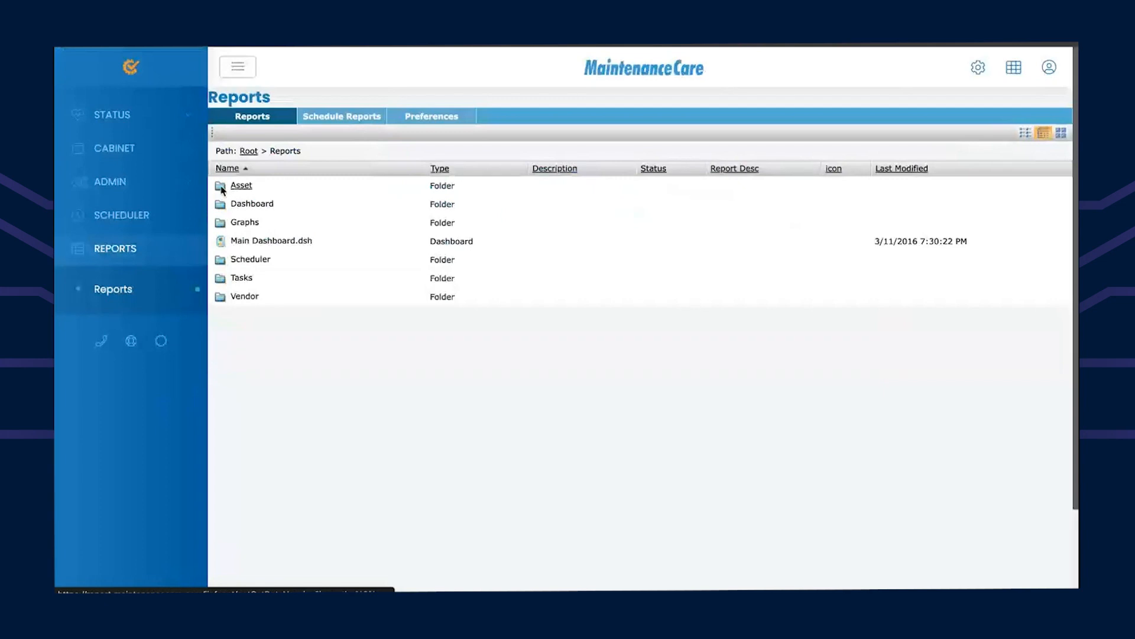
# Step: Run Transactions.rtx from the Asset > Transactions reports folder
pyautogui.click(244, 187)
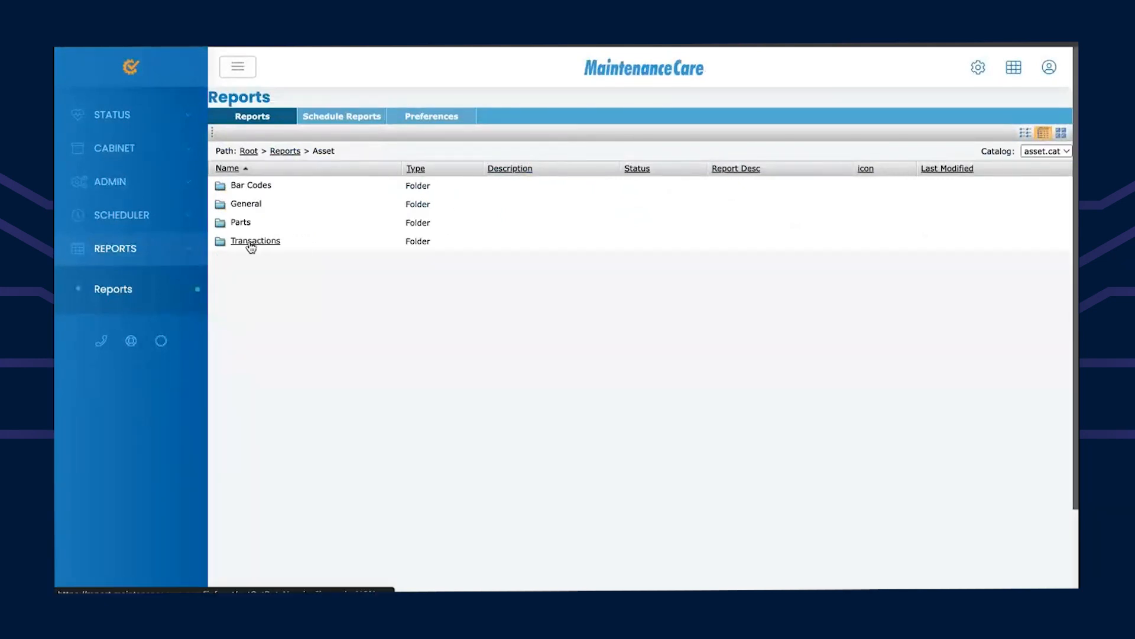
pyautogui.click(251, 242)
pyautogui.click(258, 188)
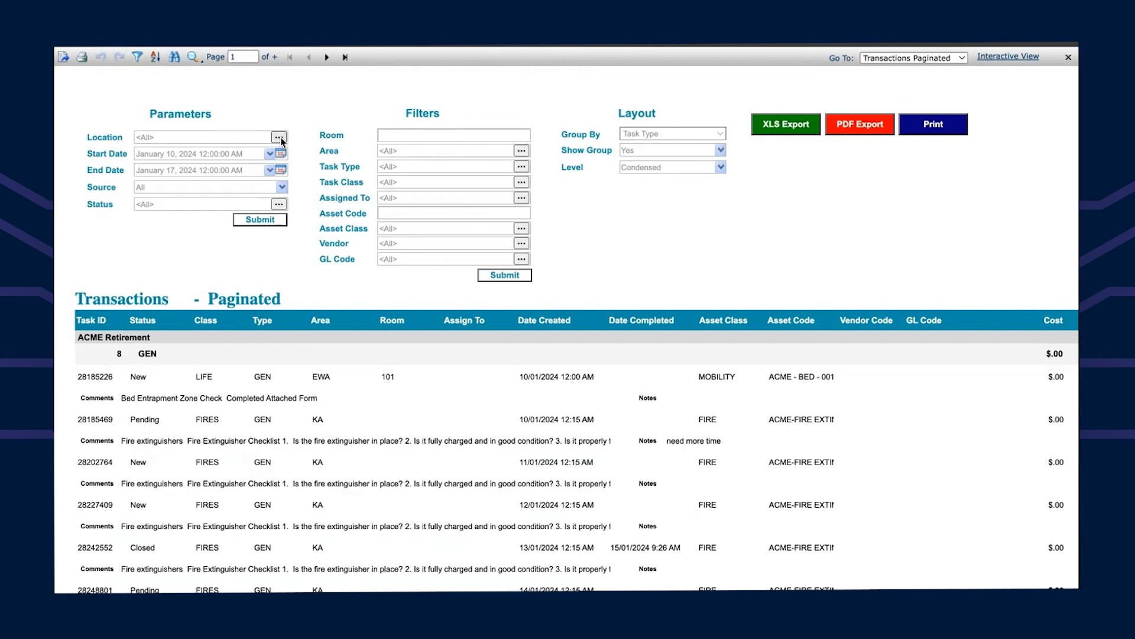
# Step: Set the report's Location parameter to Boone Estates
pyautogui.click(278, 137)
pyautogui.doubleClick(447, 238)
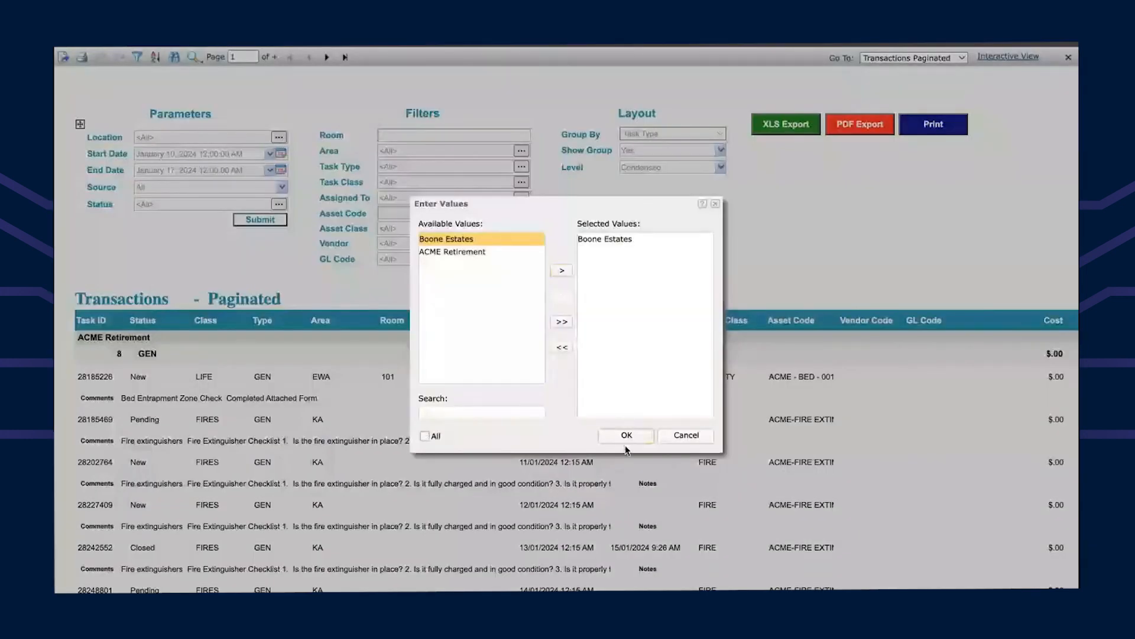
pyautogui.click(629, 440)
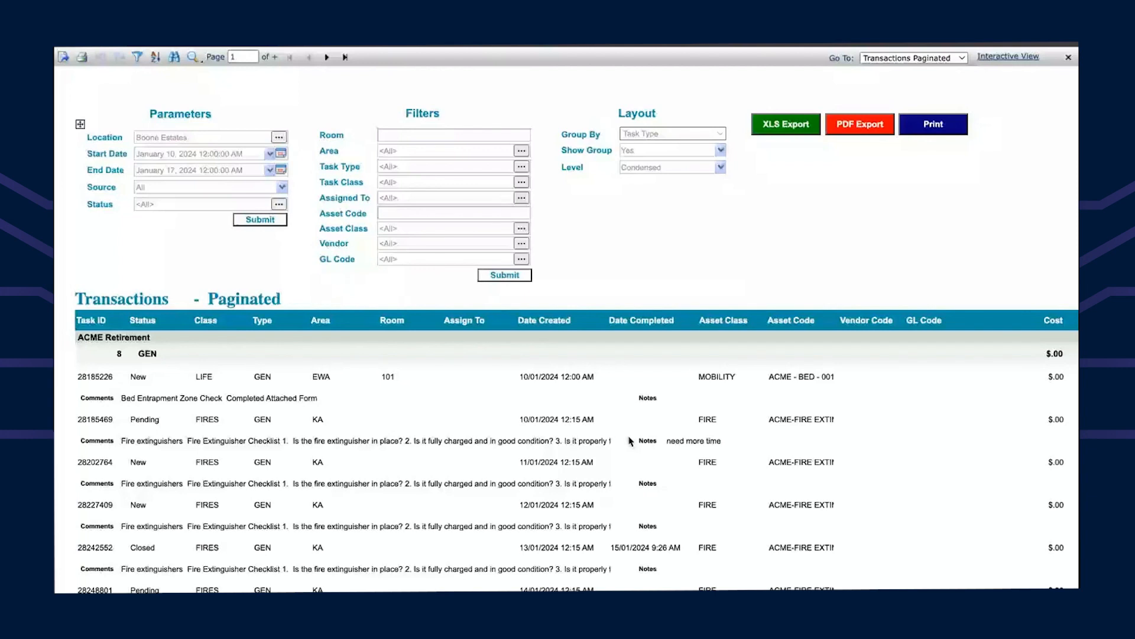
# Step: Set the Start Date parameter to November 1, 2023
pyautogui.click(281, 153)
pyautogui.click(345, 204)
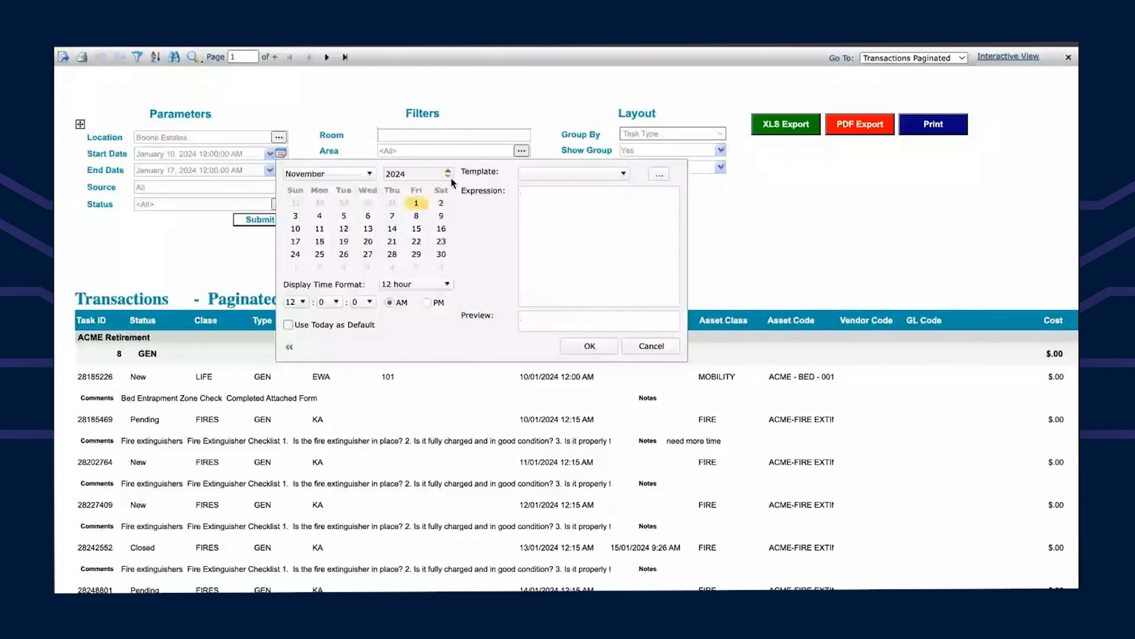
pyautogui.click(450, 177)
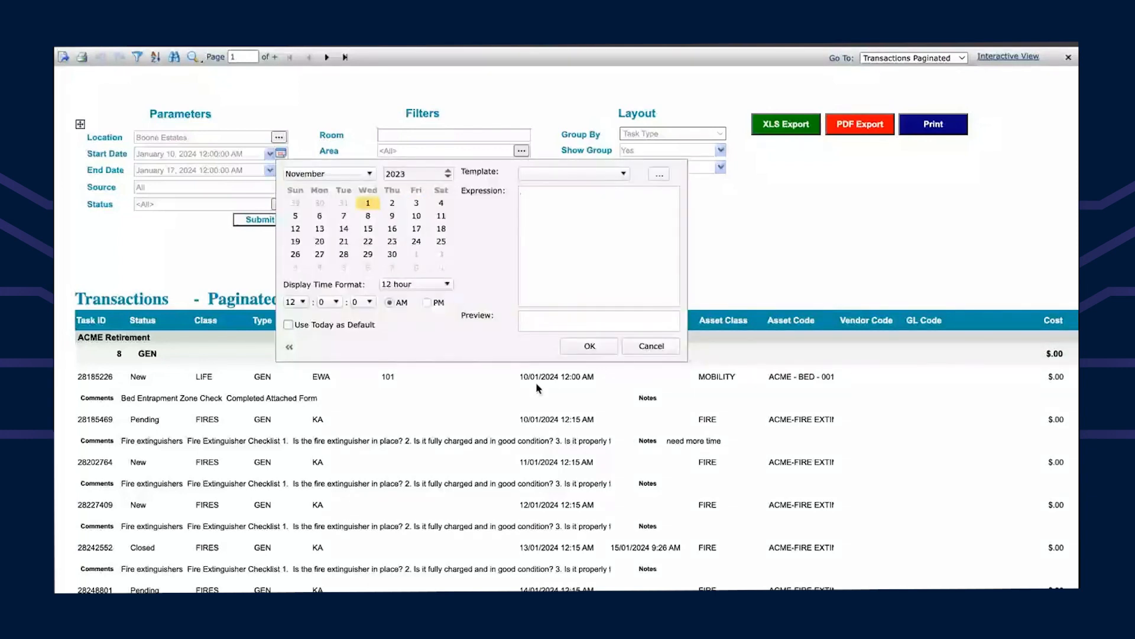
pyautogui.click(580, 347)
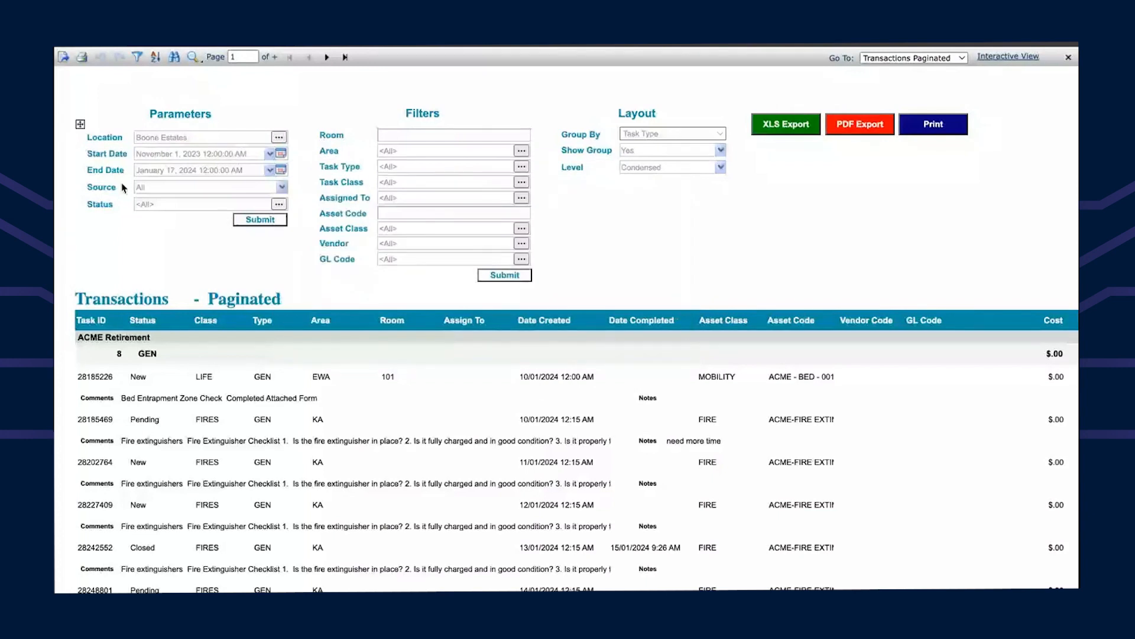
# Step: Keep Source at All and resubmit the parameters to rerun the report
pyautogui.click(282, 188)
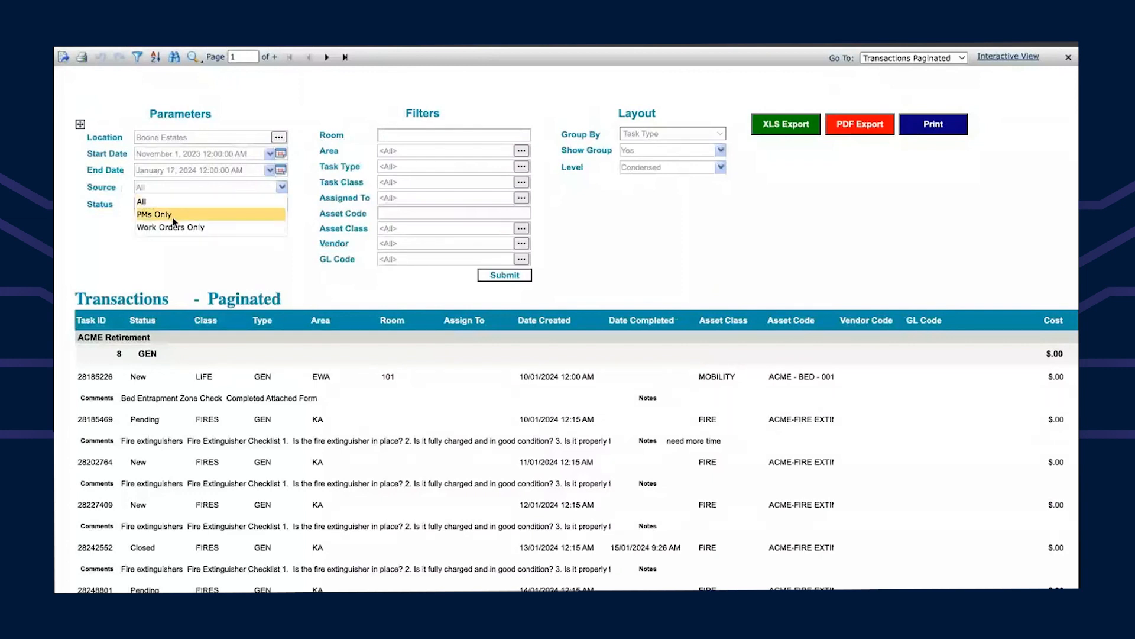
pyautogui.click(162, 203)
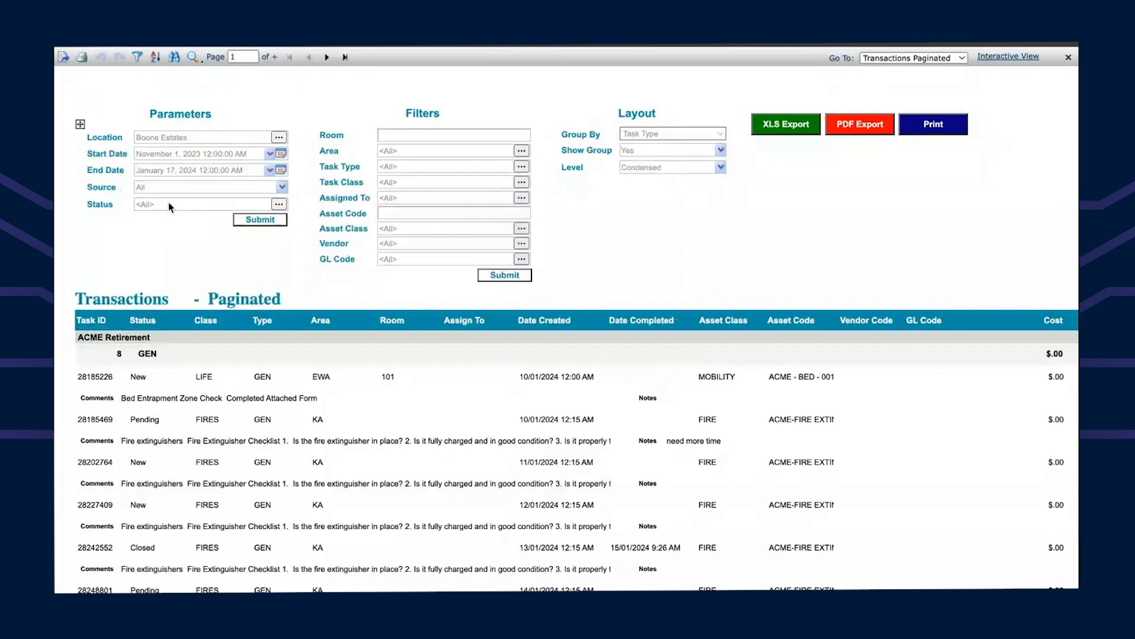
pyautogui.click(260, 219)
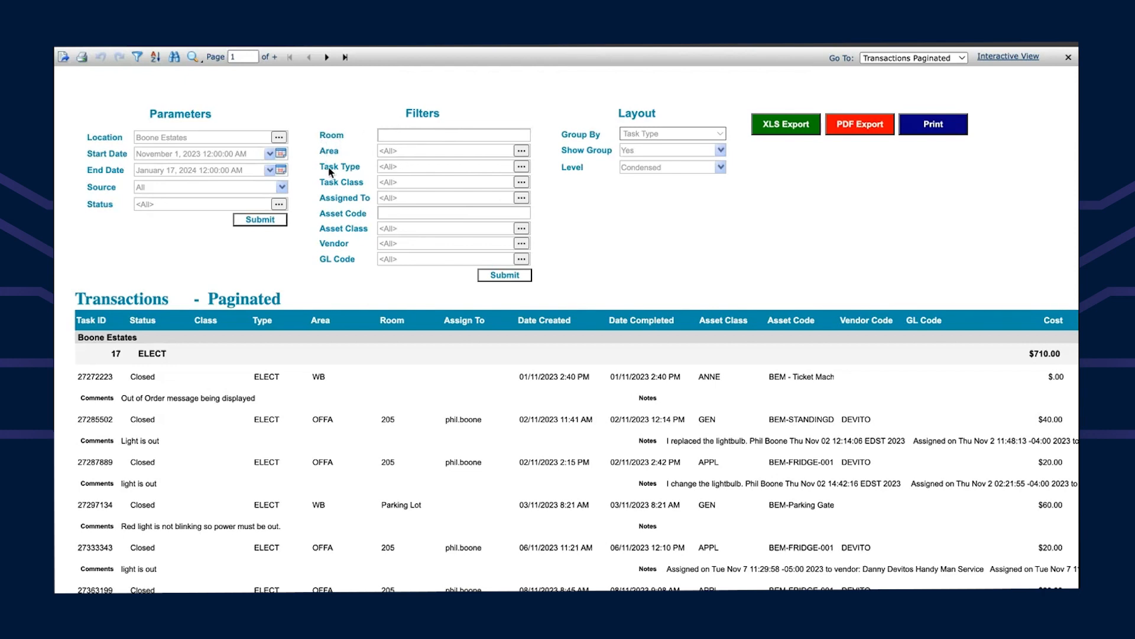
# Step: Filter to asset code BEM-FRIDGE-001 and page through both result pages
pyautogui.click(412, 213)
pyautogui.write('BEM-FRIDGE-001')
pyautogui.click(504, 277)
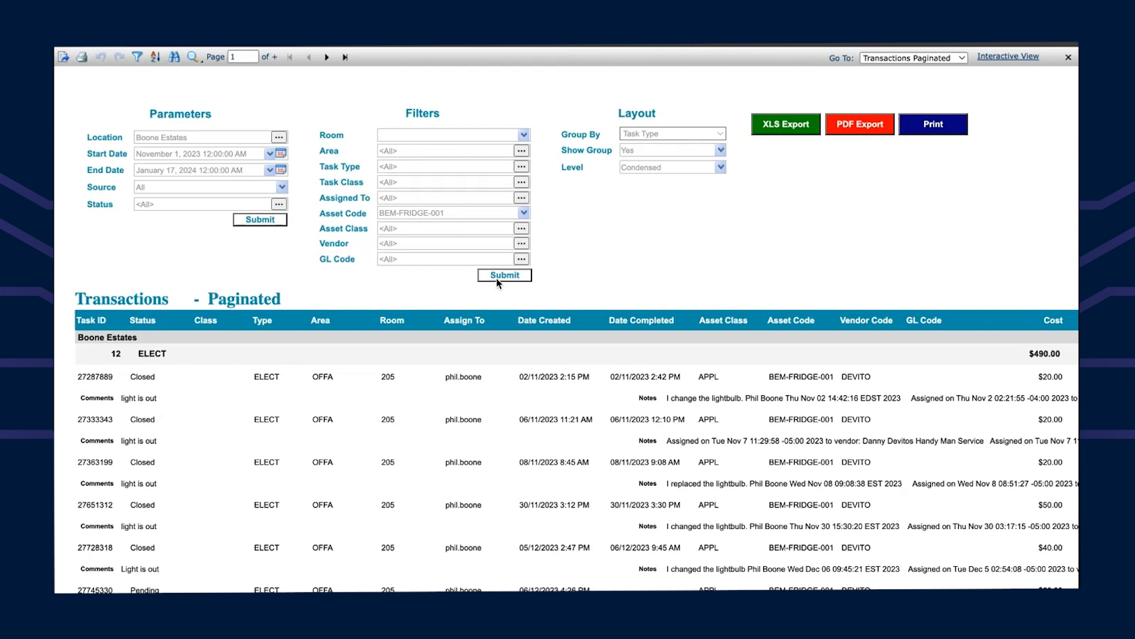
pyautogui.click(109, 359)
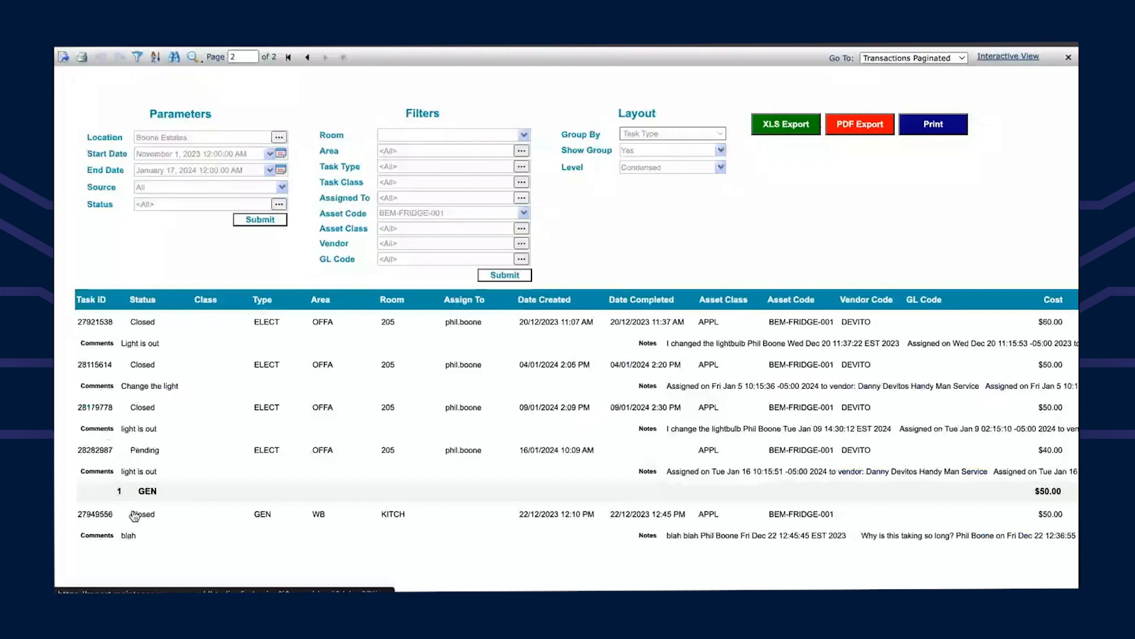
pyautogui.click(157, 491)
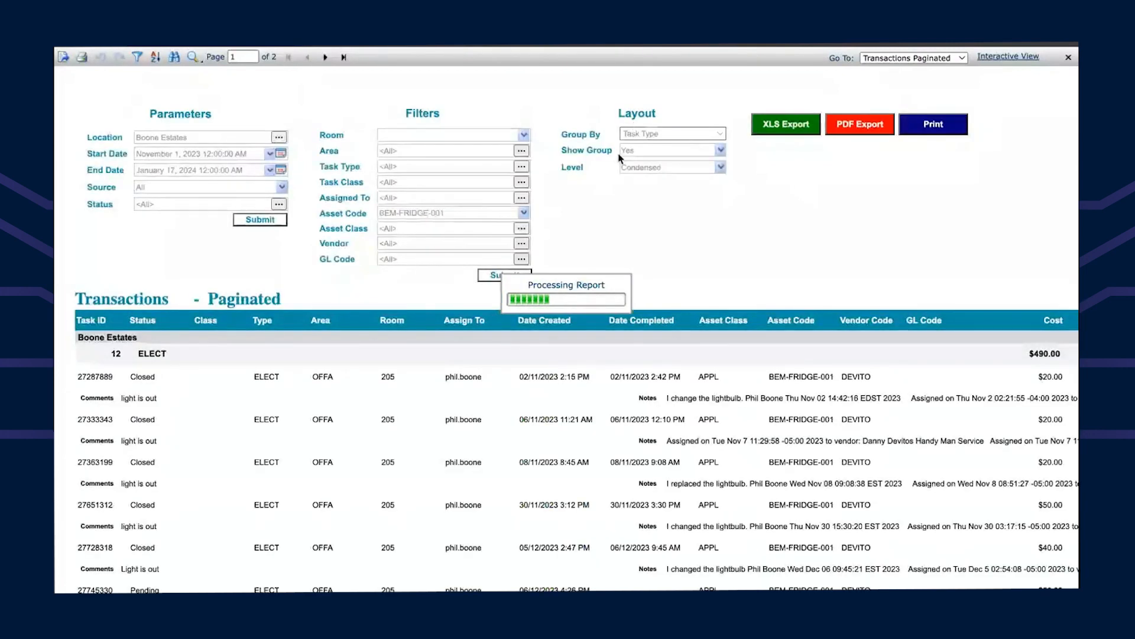
# Step: Keep grouping by Task Type and switch the report Level to Details
pyautogui.click(721, 135)
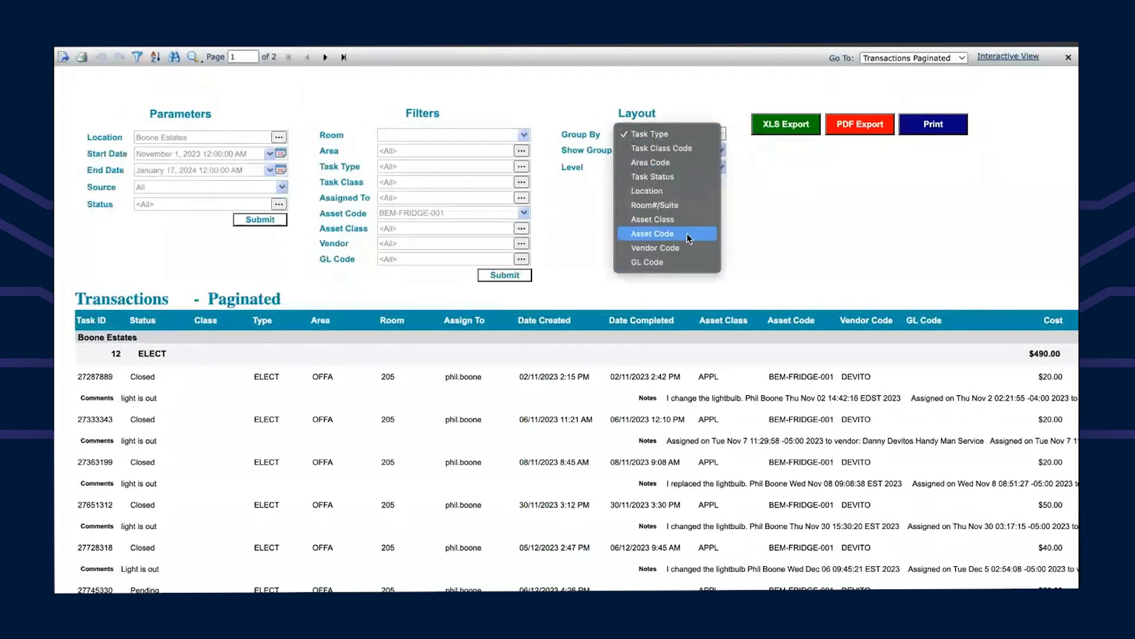
pyautogui.click(750, 228)
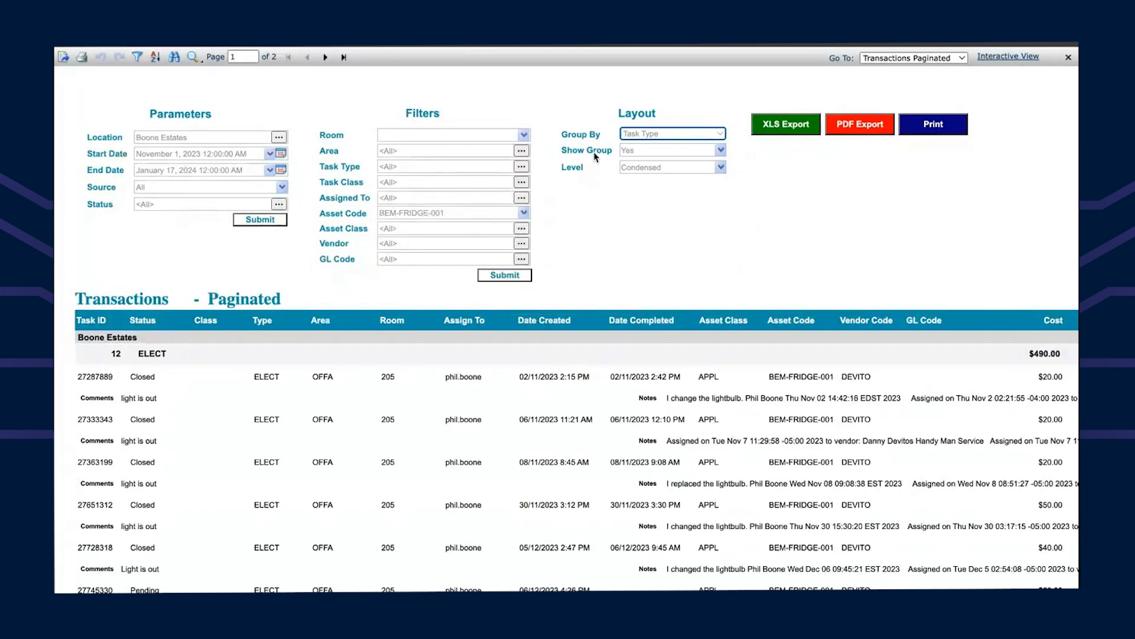
pyautogui.click(720, 168)
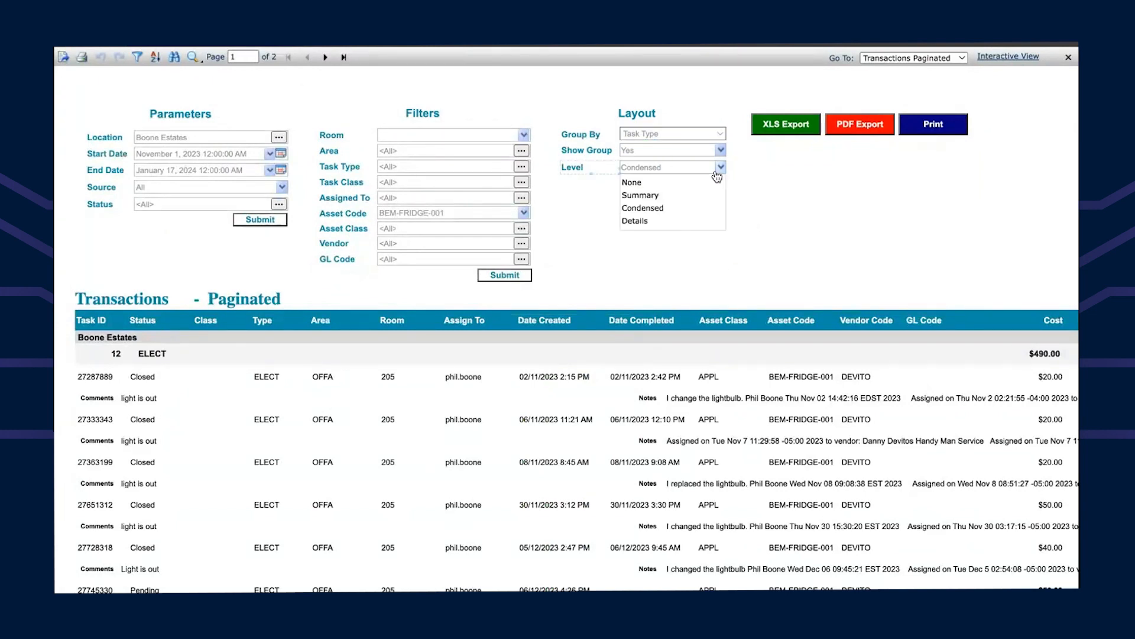
pyautogui.click(655, 220)
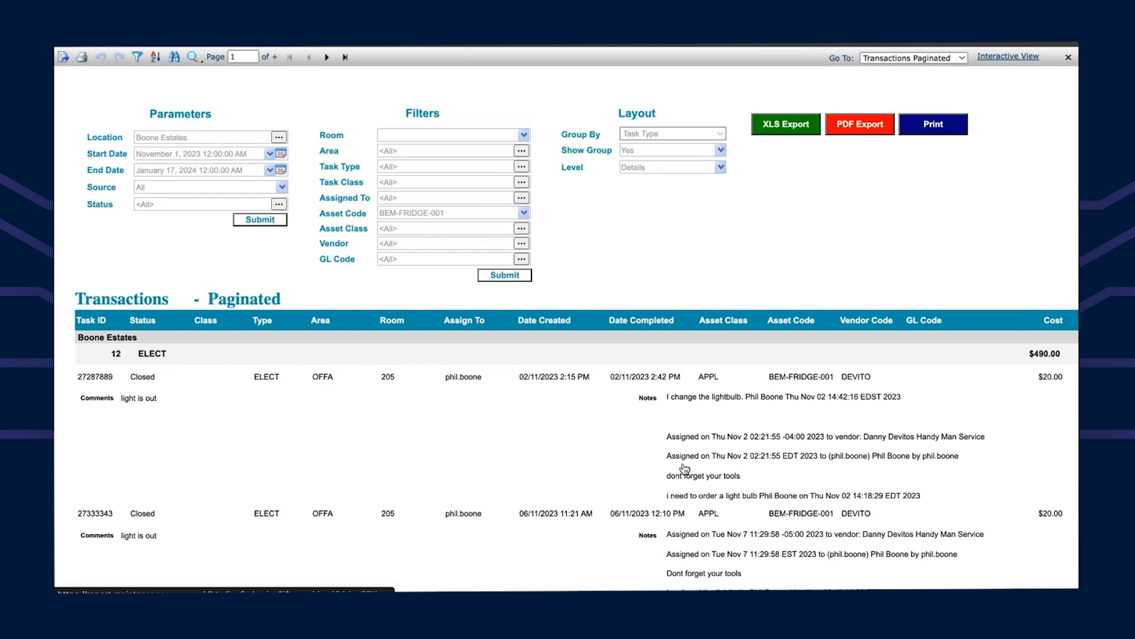
# Step: Scroll across to review Parts Cost, Labor Cost, Resolution and Duration, then scroll back
pyautogui.hscroll(5, 844, 420)
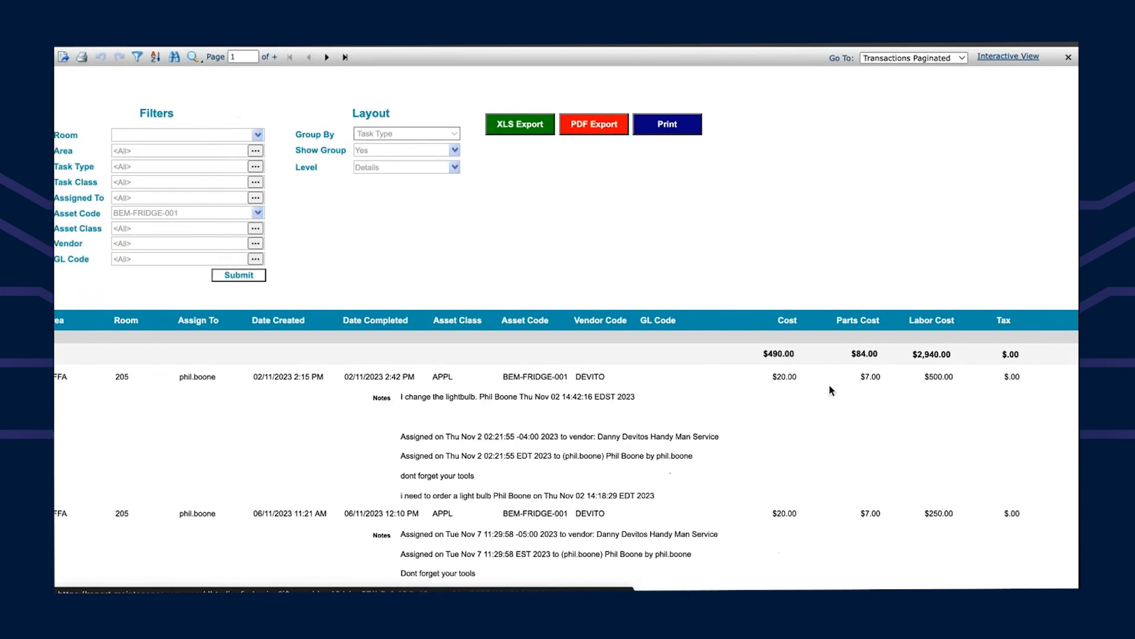
pyautogui.hscroll(1, 792, 372)
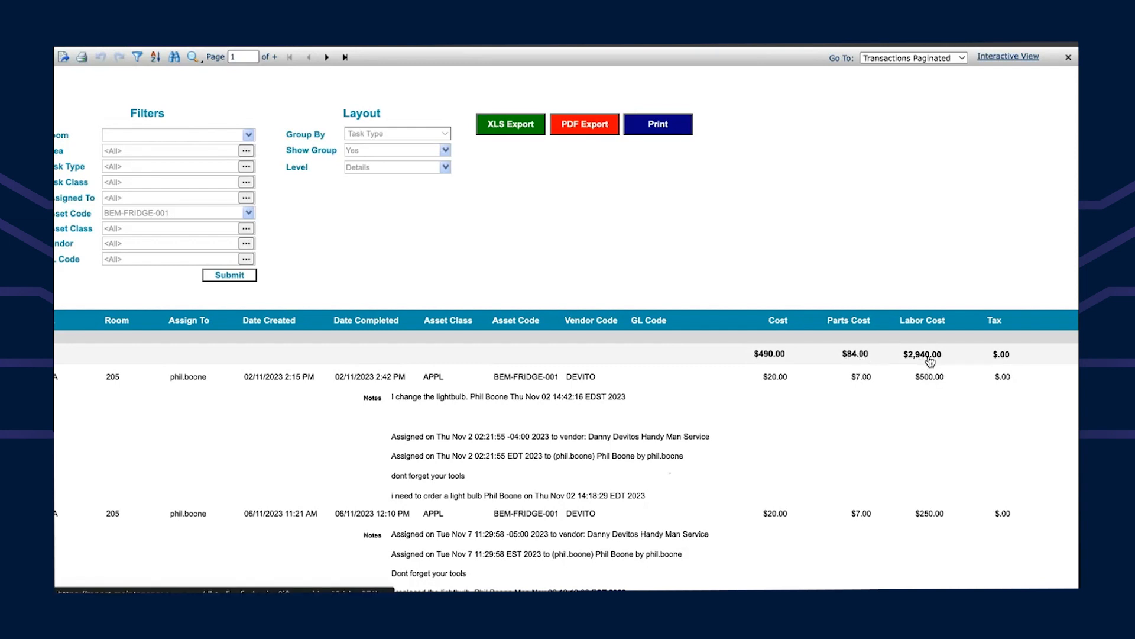
pyautogui.hscroll(5, 925, 361)
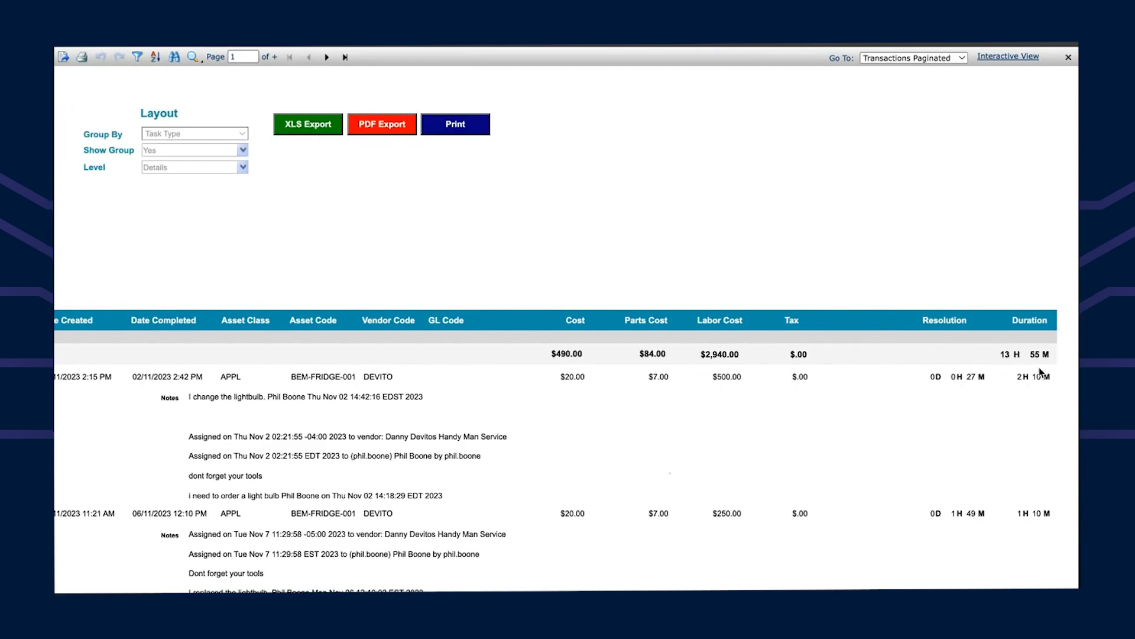
pyautogui.hscroll(-1, 716, 365)
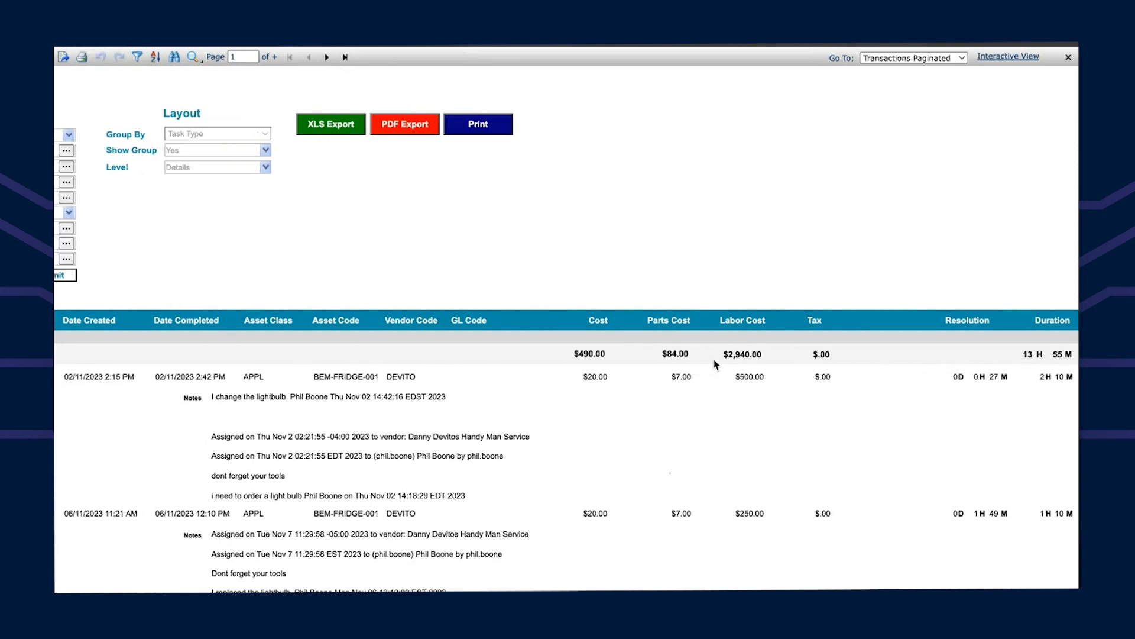
pyautogui.hscroll(-10, 715, 364)
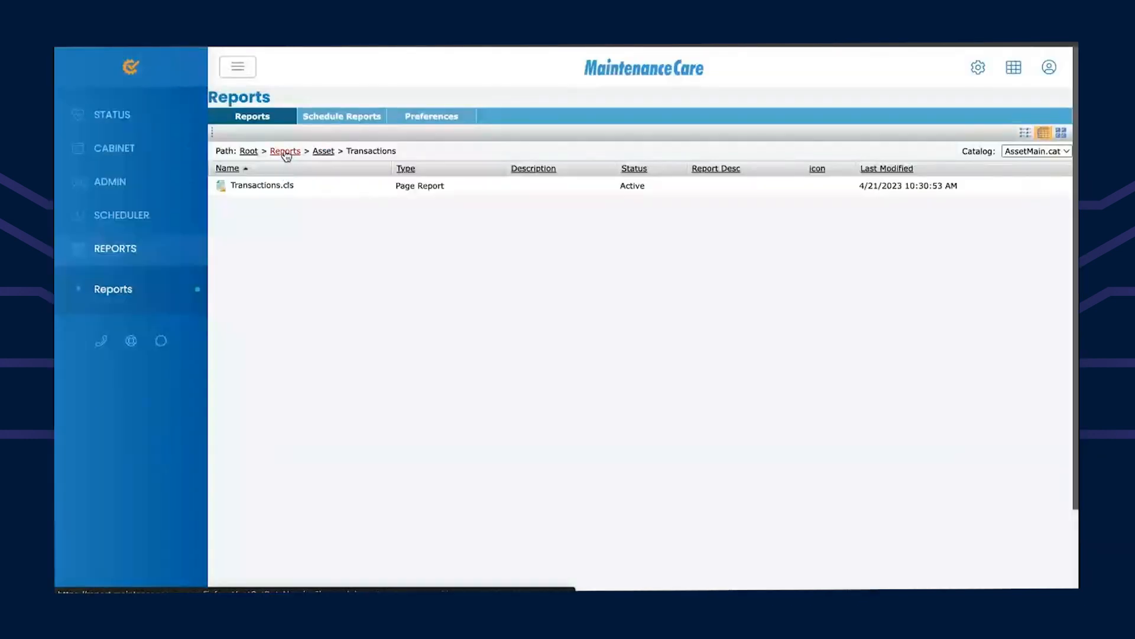
# Step: Go to Reports > Tasks > General and start a new schedule for Task.cls
pyautogui.click(285, 152)
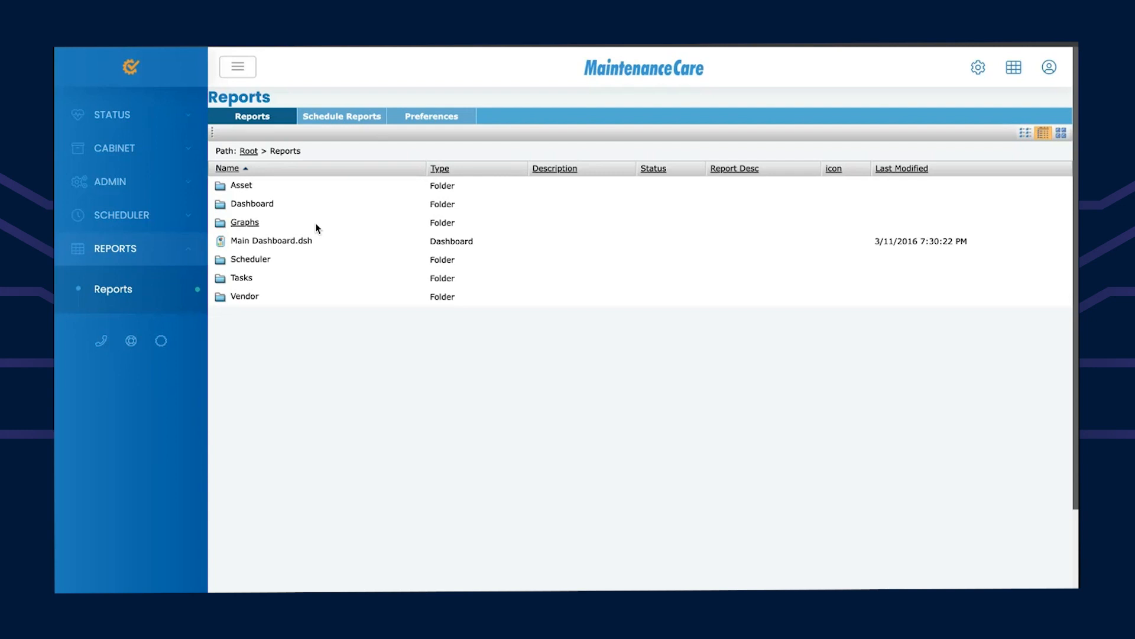
pyautogui.click(241, 279)
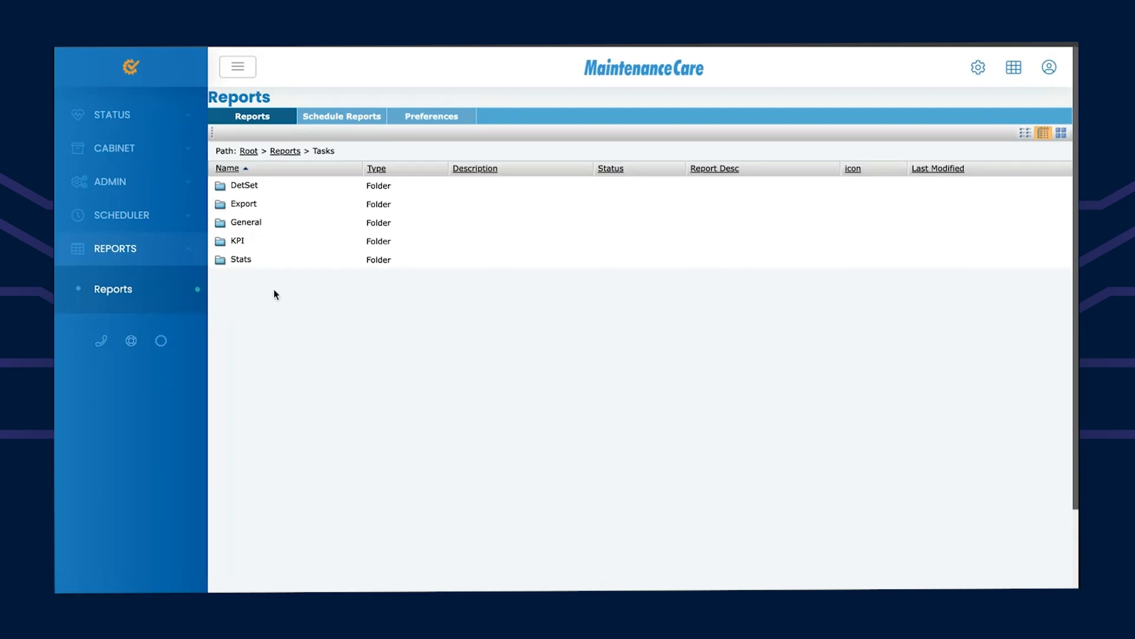
pyautogui.click(245, 223)
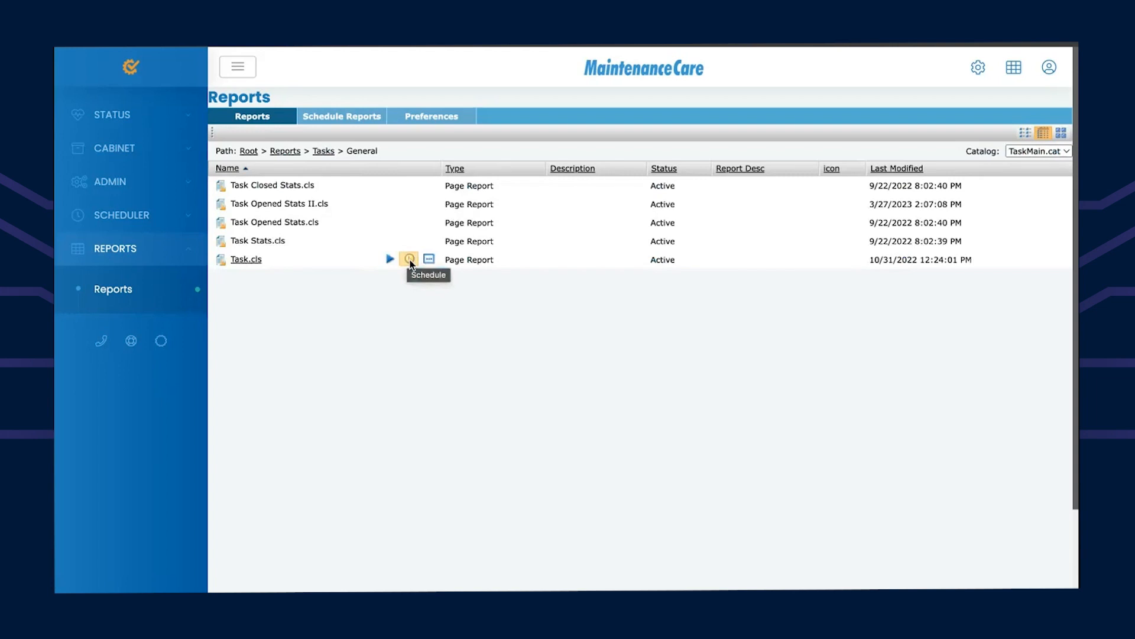
pyautogui.click(410, 260)
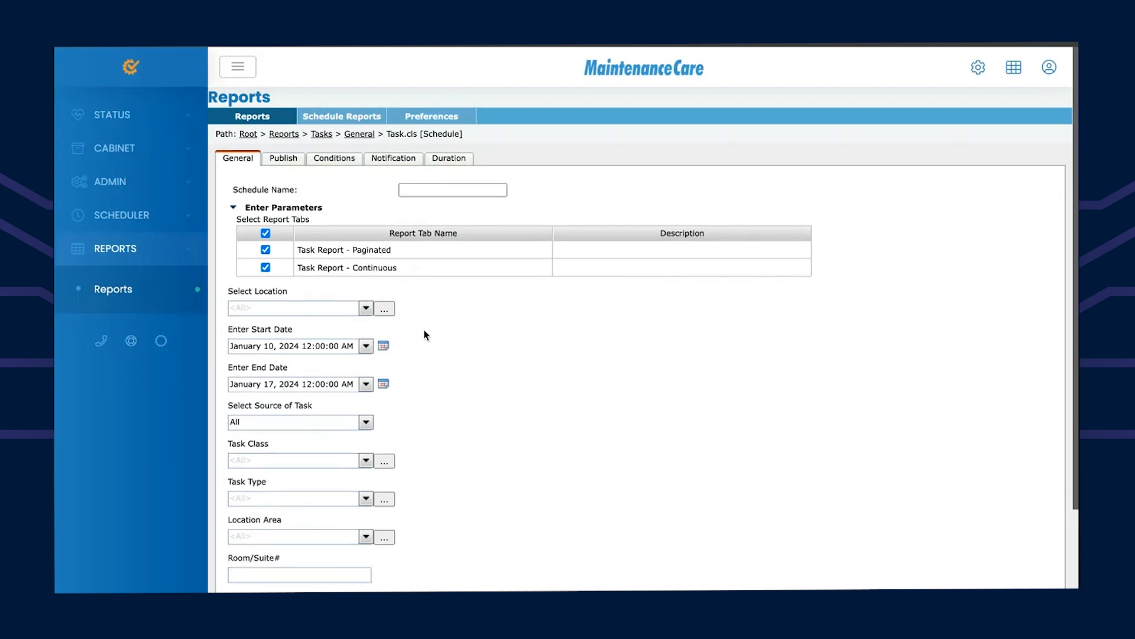
# Step: Name the schedule 'Monthly Compliance Report' and exclude the Task Report - Continuous tab
pyautogui.click(442, 193)
pyautogui.write('Monthly Complaiance Report')
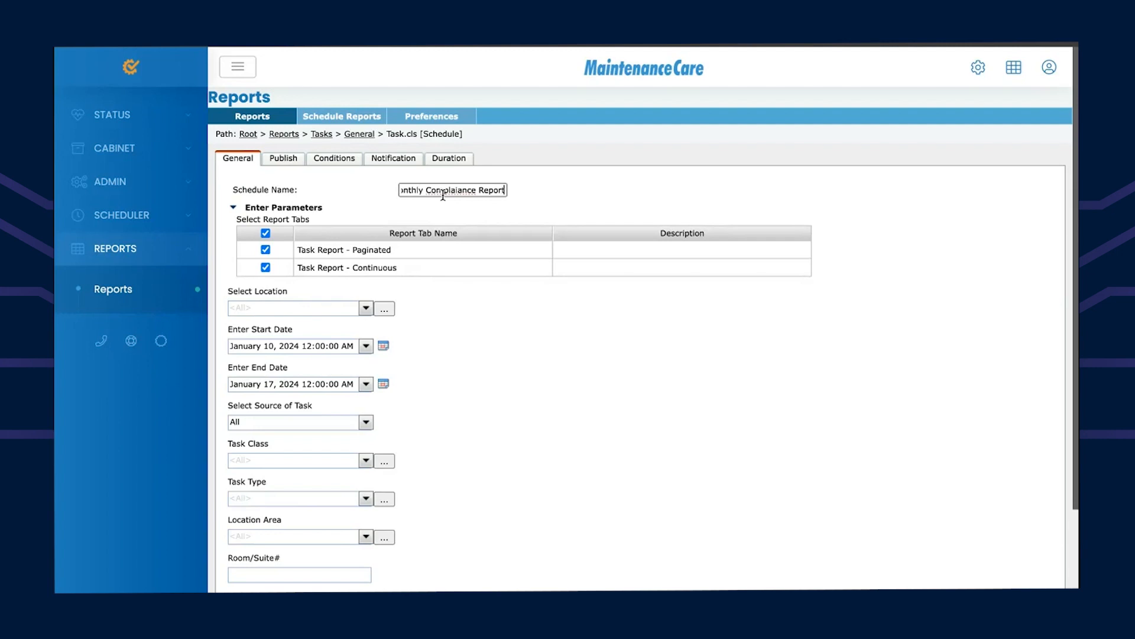
pyautogui.click(462, 189)
pyautogui.doubleClick(450, 190)
pyautogui.write('Compliance')
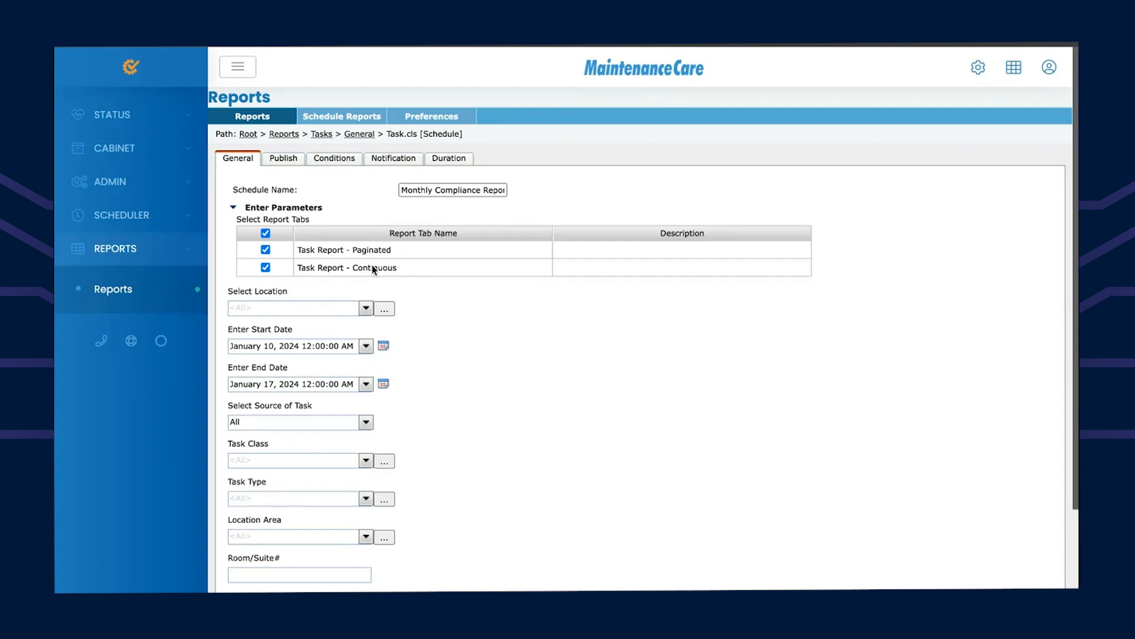
pyautogui.click(266, 268)
# Step: Add Boone Estates to the schedule's selected locations and confirm
pyautogui.scroll(-1, 468, 352)
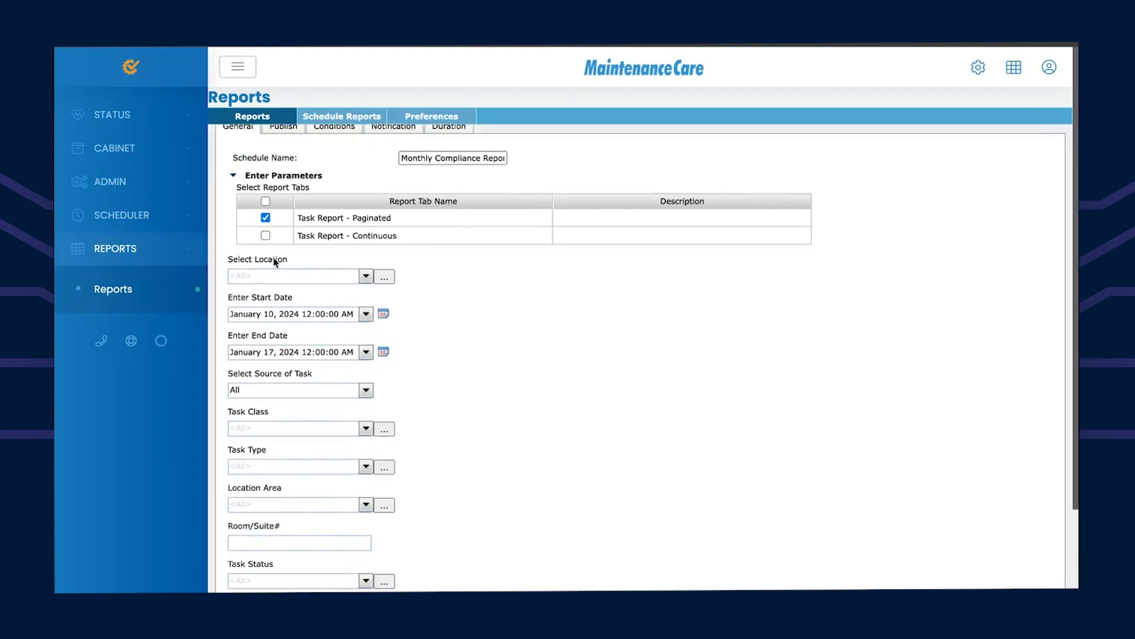
pyautogui.click(388, 280)
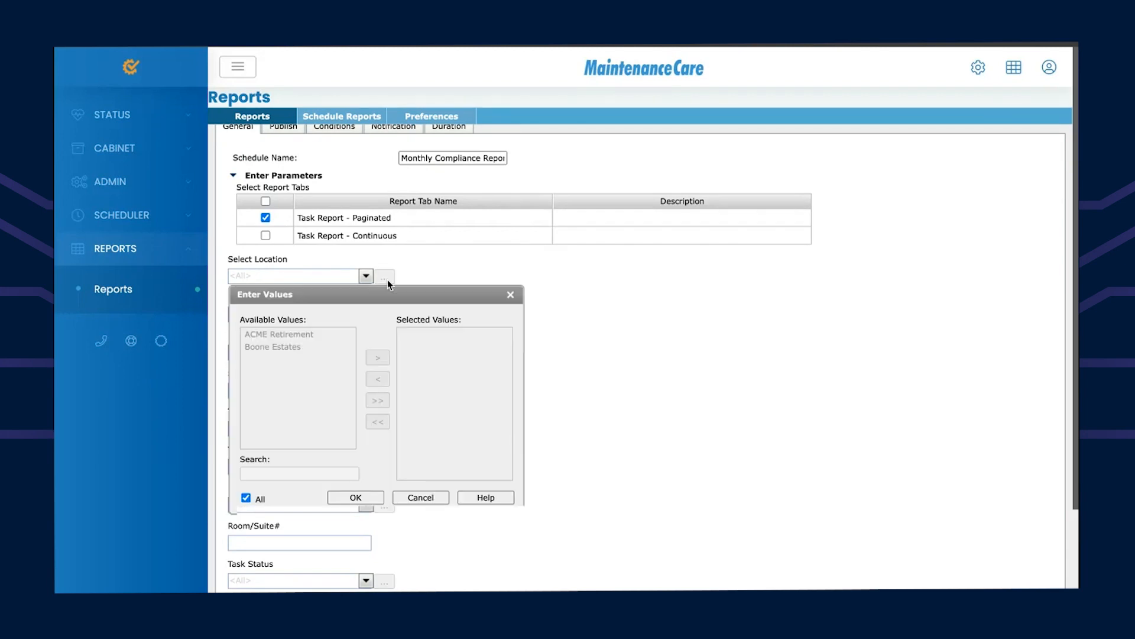
pyautogui.click(290, 348)
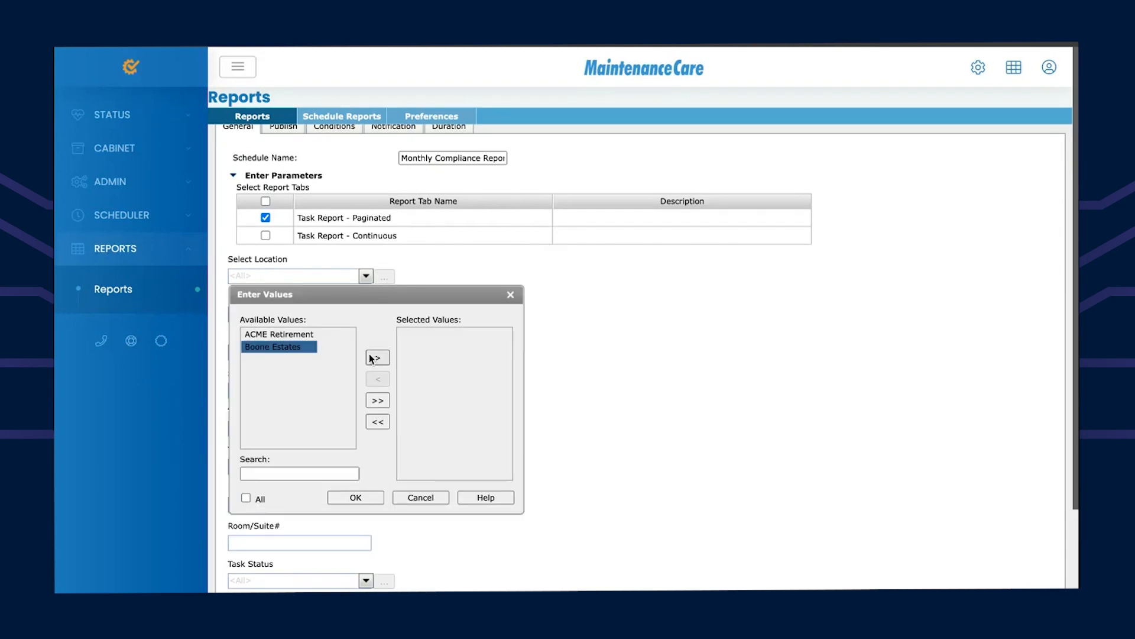
pyautogui.click(377, 358)
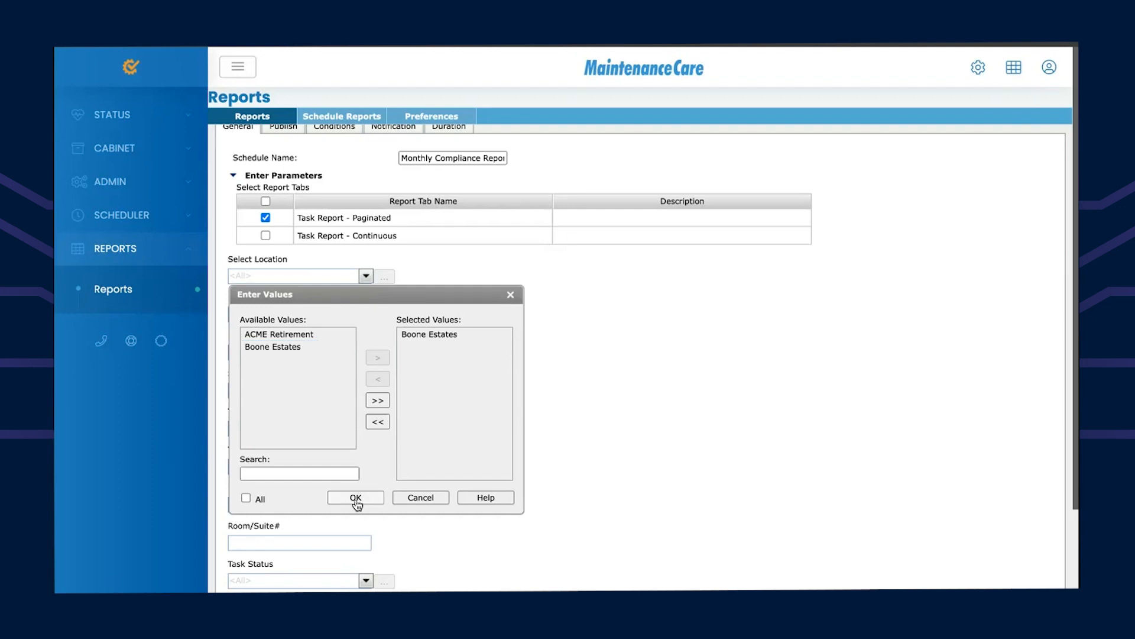
pyautogui.click(356, 497)
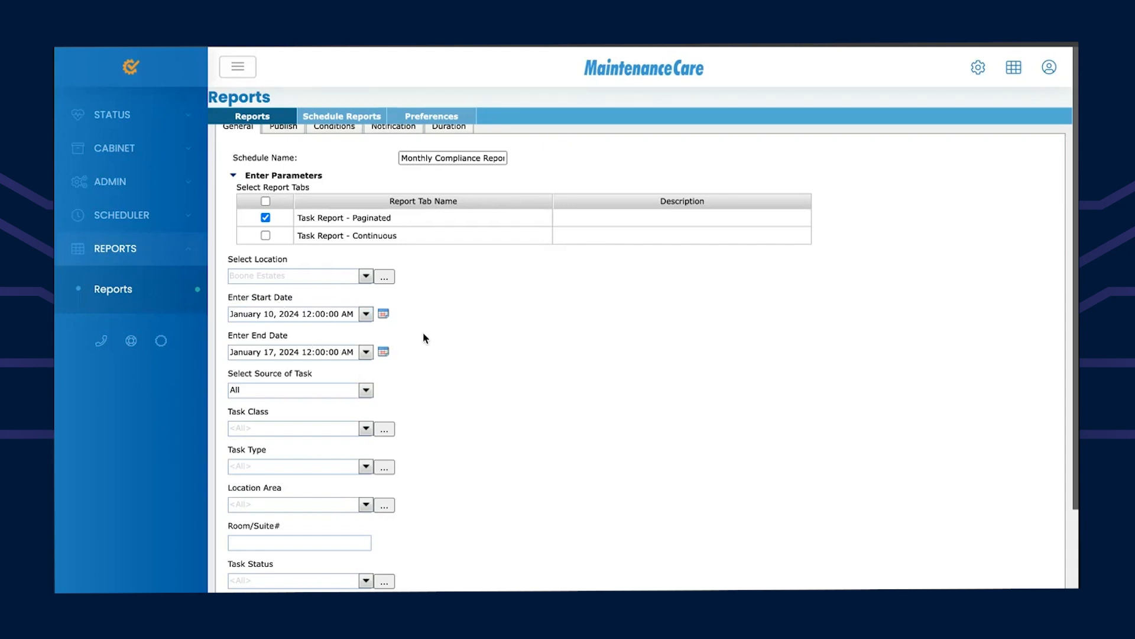
# Step: Set the Start Date template to 'First day of last month' (December 1, 2023)
pyautogui.click(384, 317)
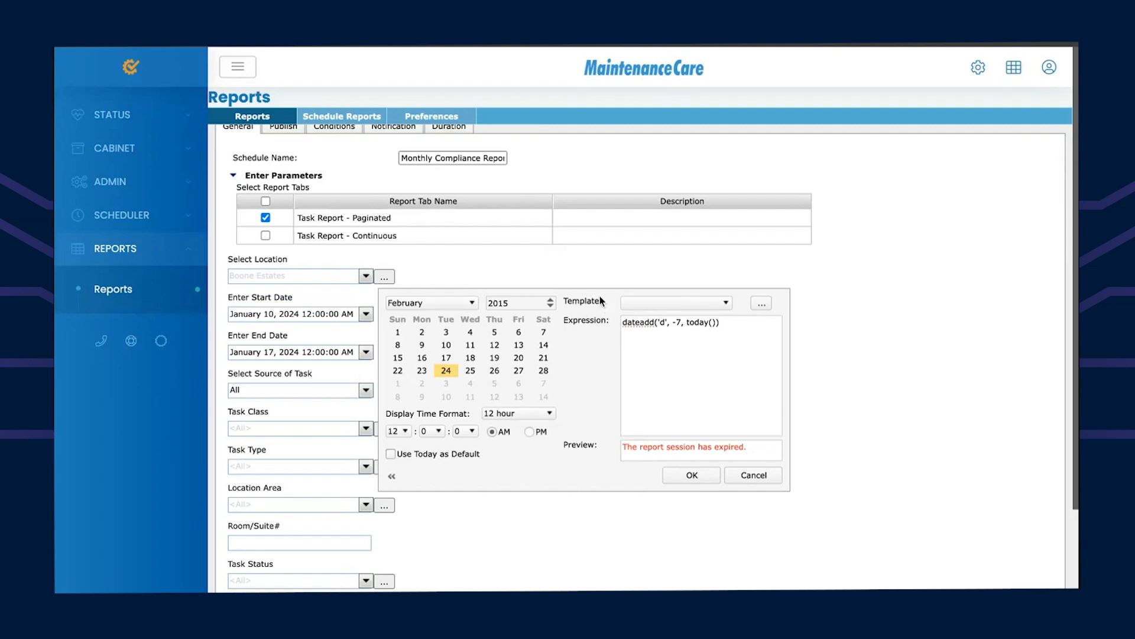
pyautogui.click(718, 310)
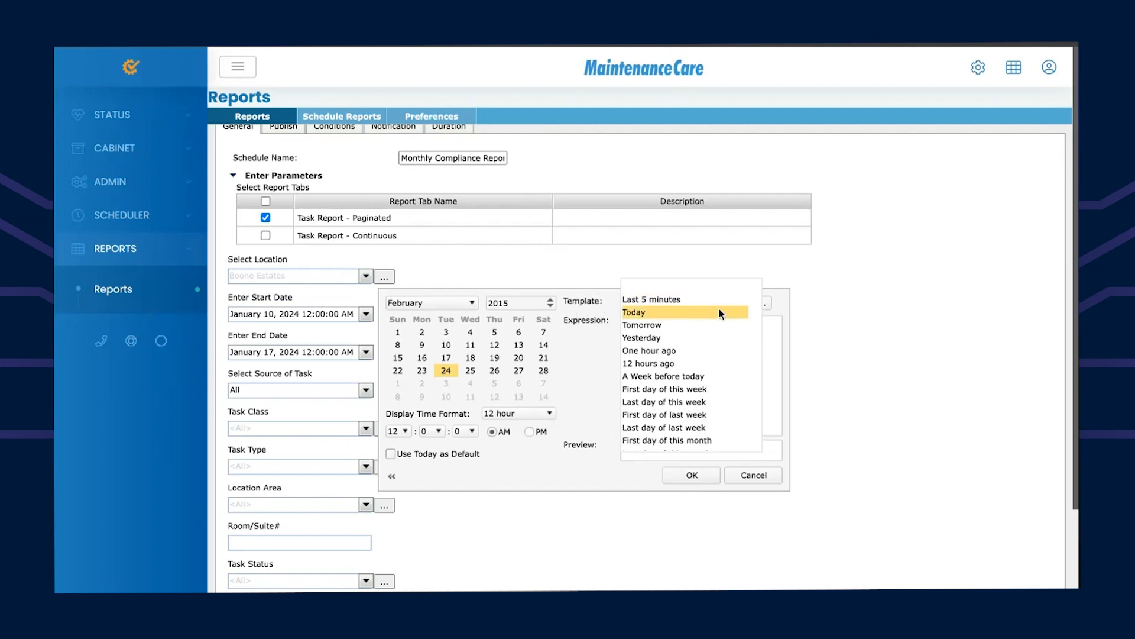
pyautogui.scroll(-2, 686, 414)
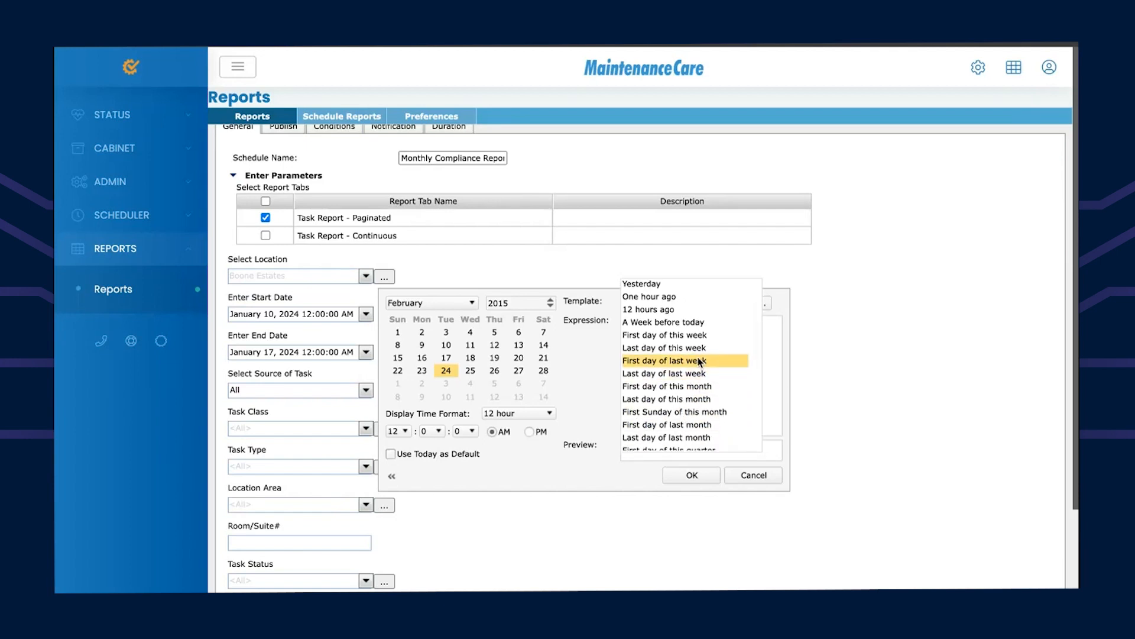
pyautogui.scroll(-1, 692, 396)
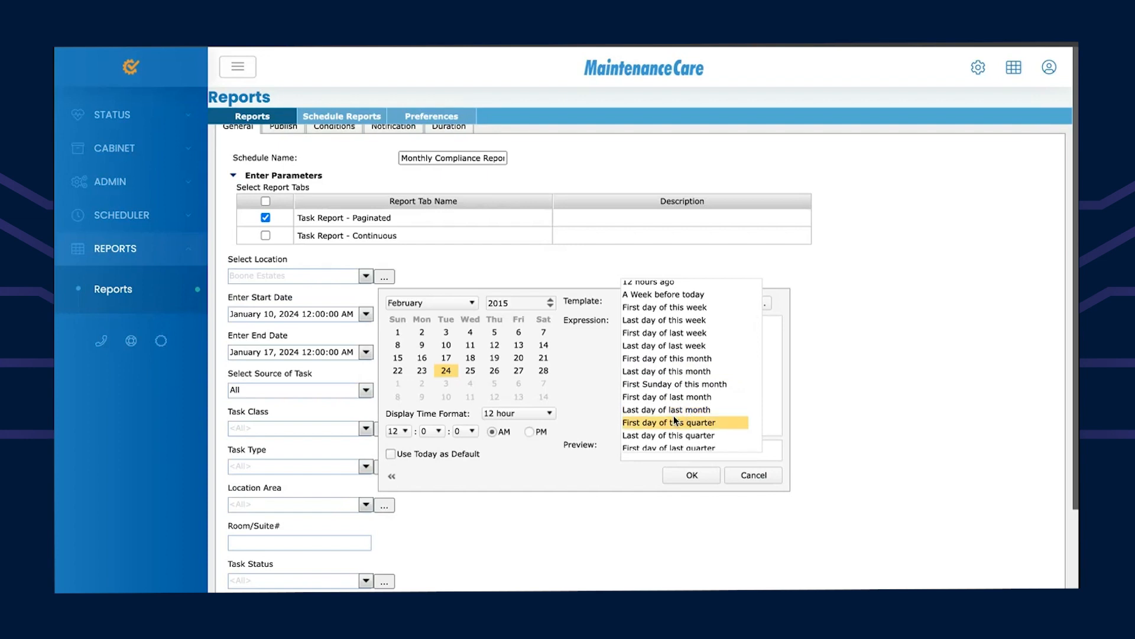
pyautogui.click(644, 399)
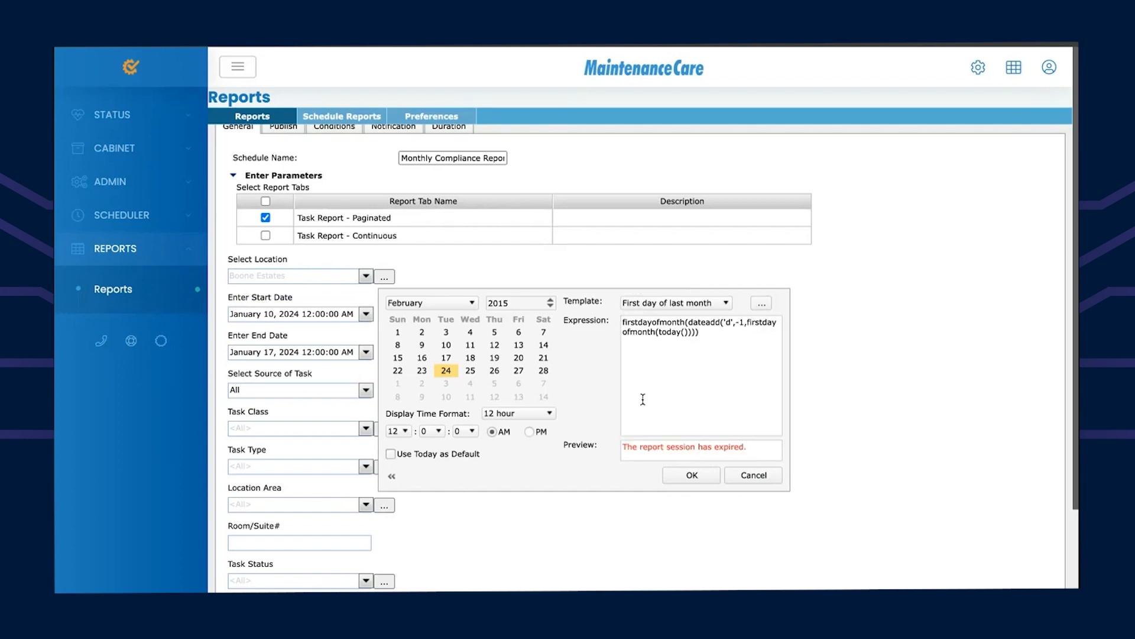
pyautogui.click(686, 475)
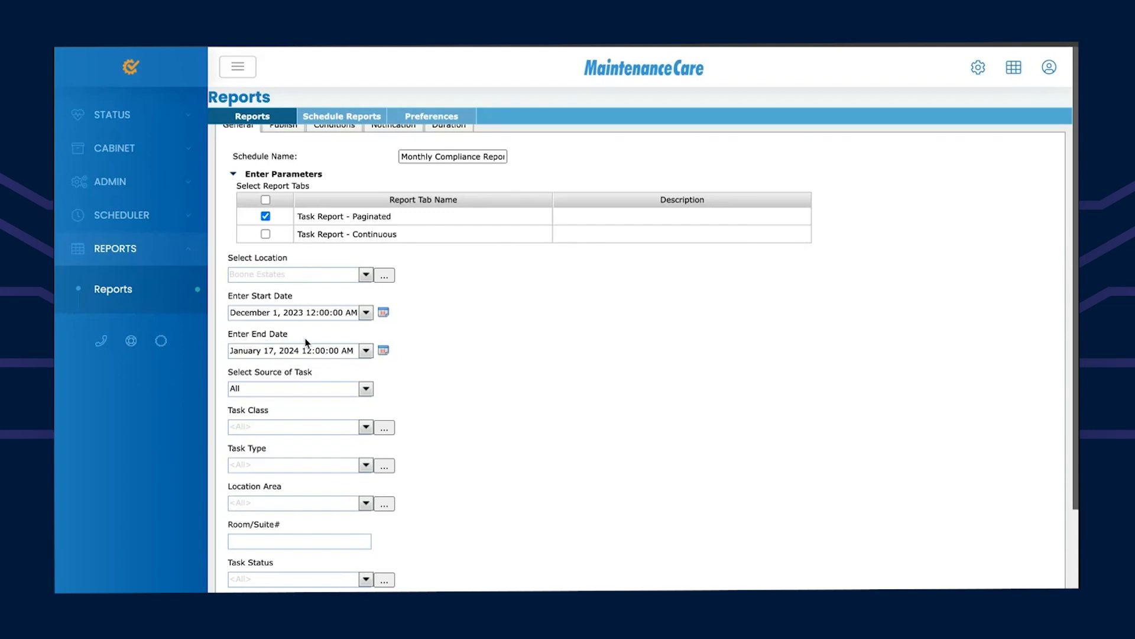
# Step: Set the End Date template to 'Last day of last month' (December 31, 2023)
pyautogui.click(385, 351)
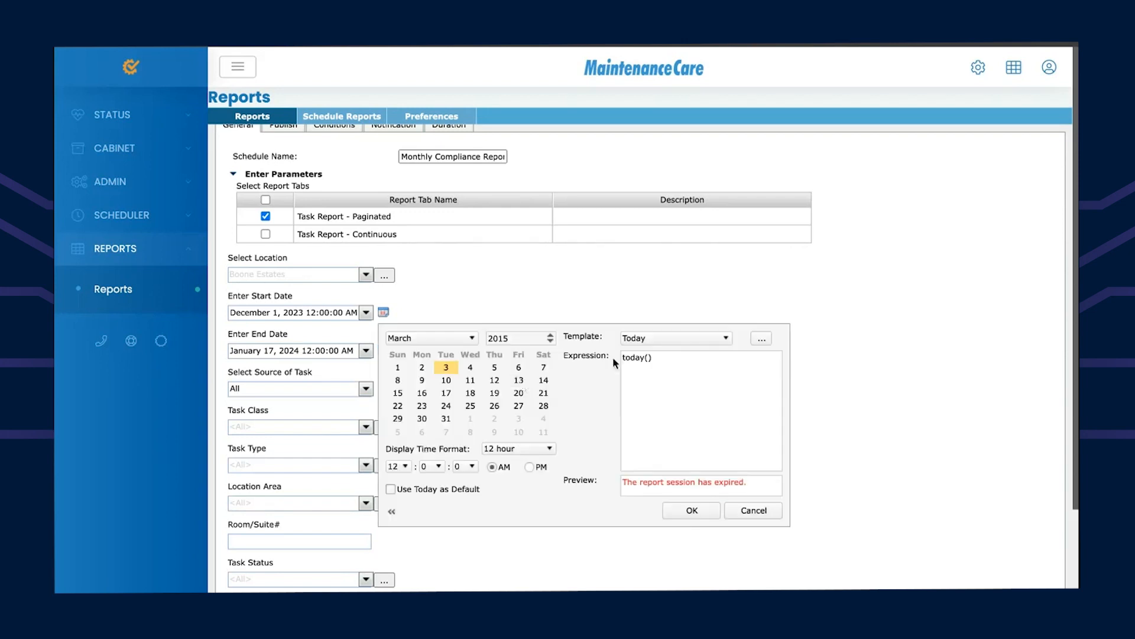
pyautogui.click(727, 343)
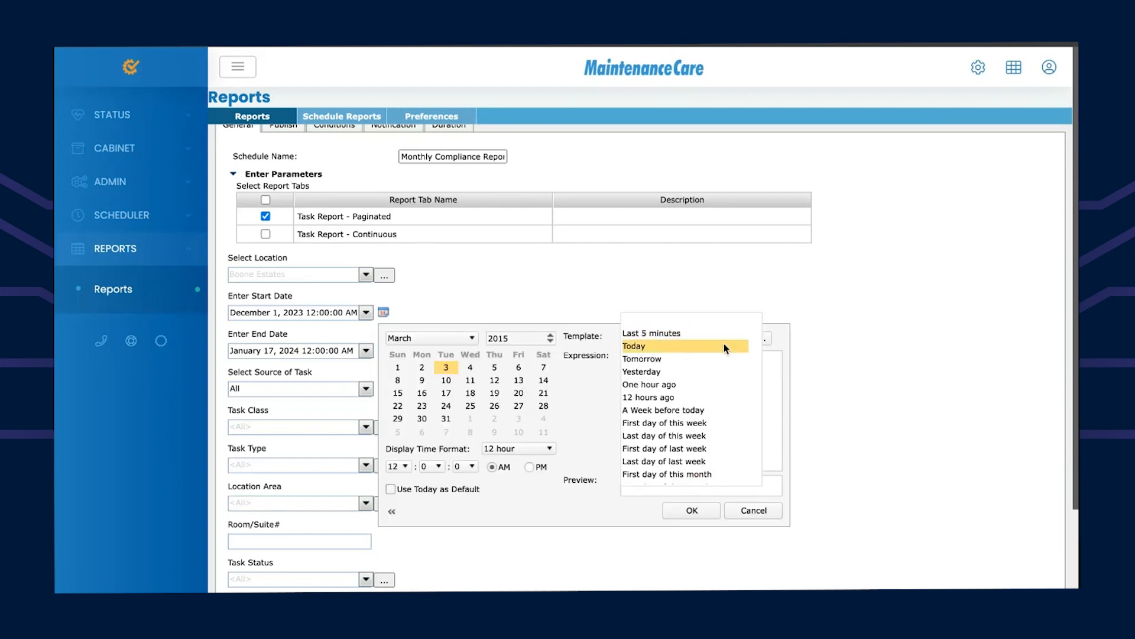
pyautogui.scroll(-1, 672, 444)
pyautogui.scroll(-2, 671, 444)
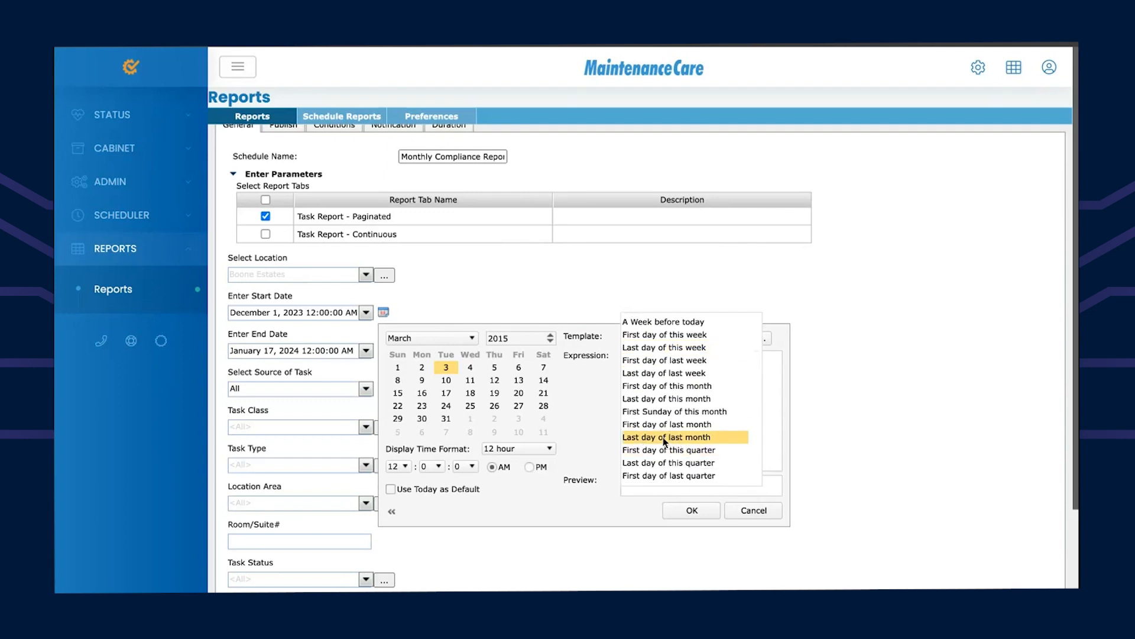
pyautogui.click(663, 438)
pyautogui.click(693, 507)
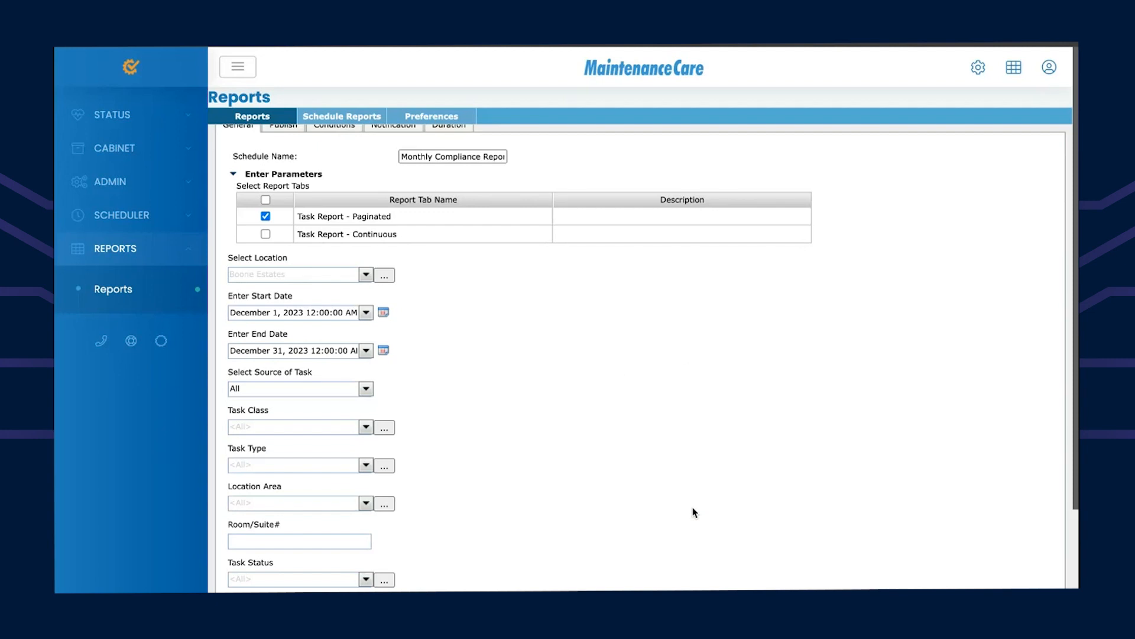
# Step: Set Select Source of Task to PMs Only, leaving Task Class and other filters at All
pyautogui.scroll(-1, 445, 430)
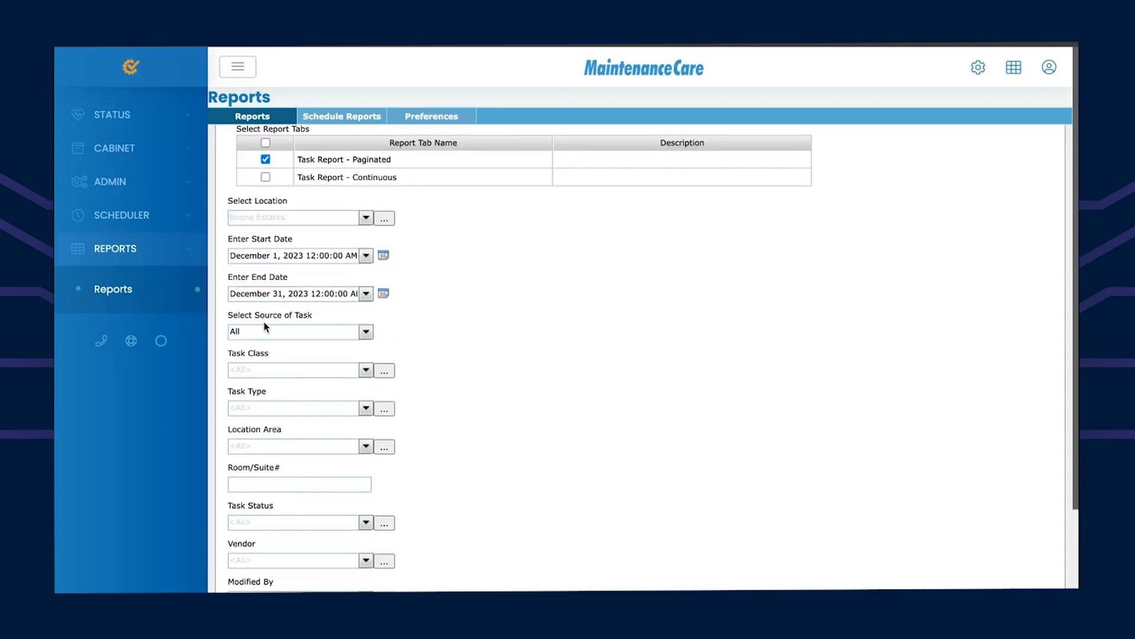
pyautogui.click(363, 336)
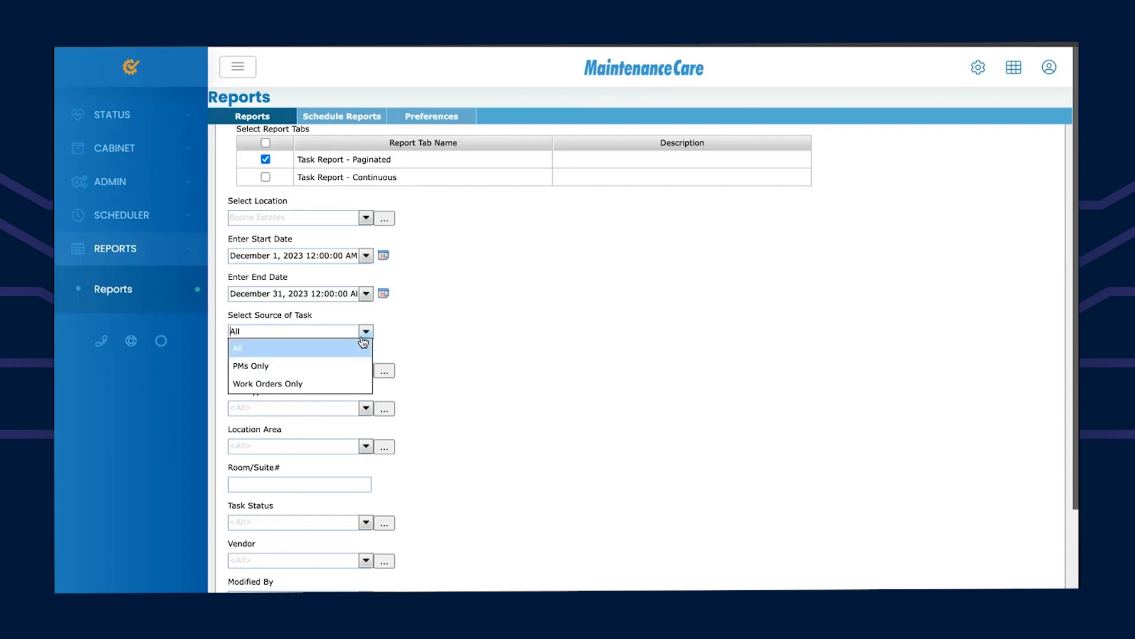
pyautogui.click(247, 366)
pyautogui.scroll(-2, 445, 373)
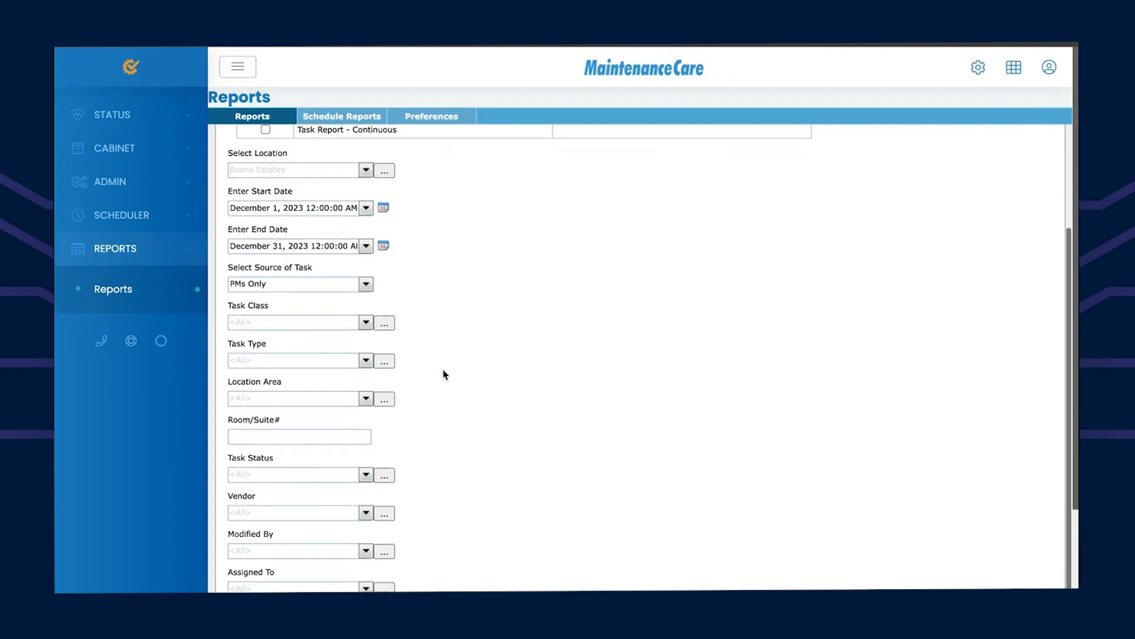
pyautogui.scroll(-1, 445, 374)
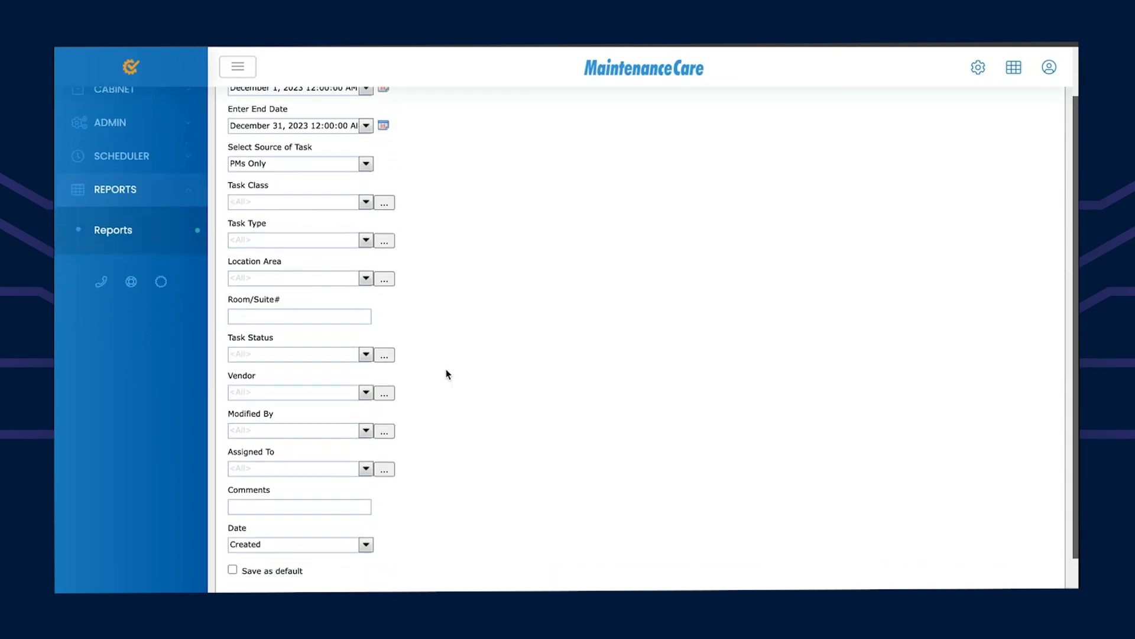
pyautogui.click(385, 196)
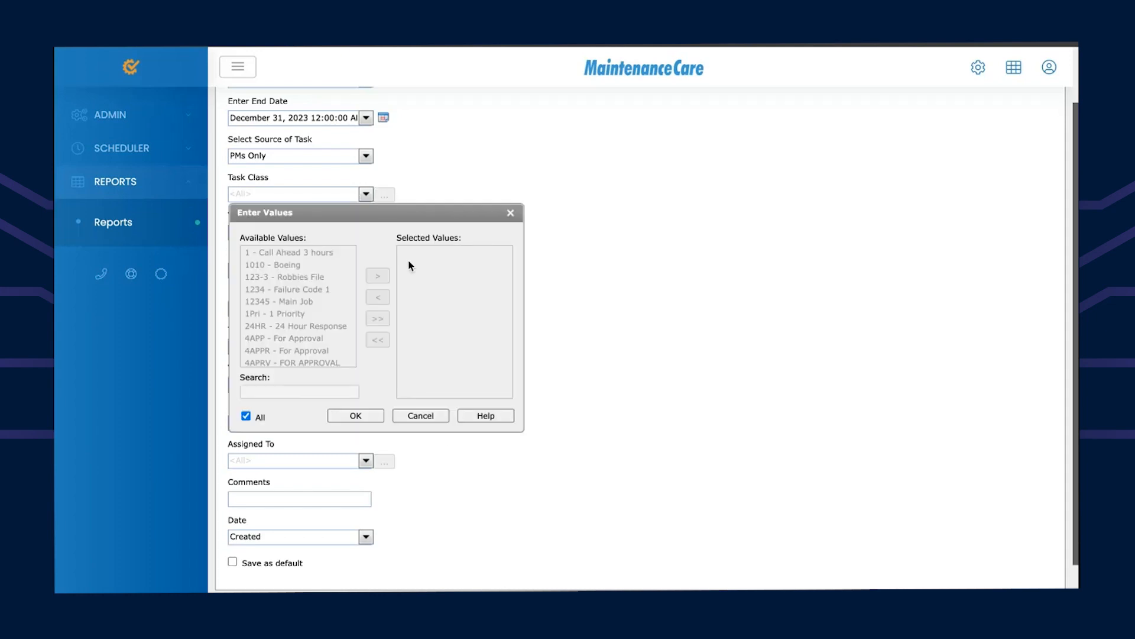
pyautogui.click(418, 413)
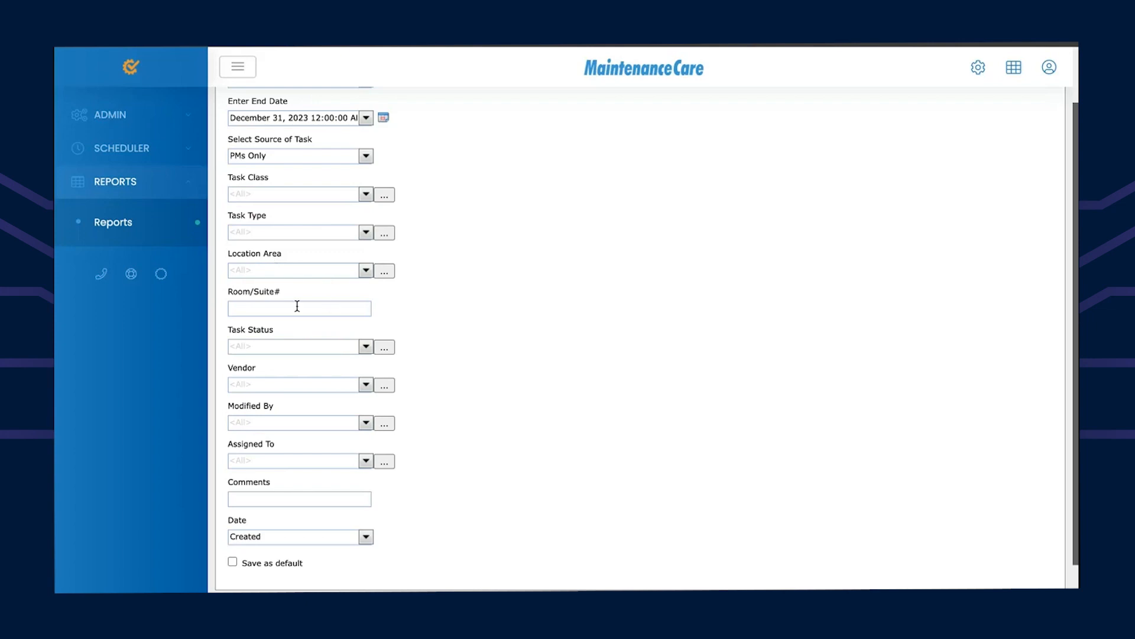
pyautogui.scroll(3, 302, 397)
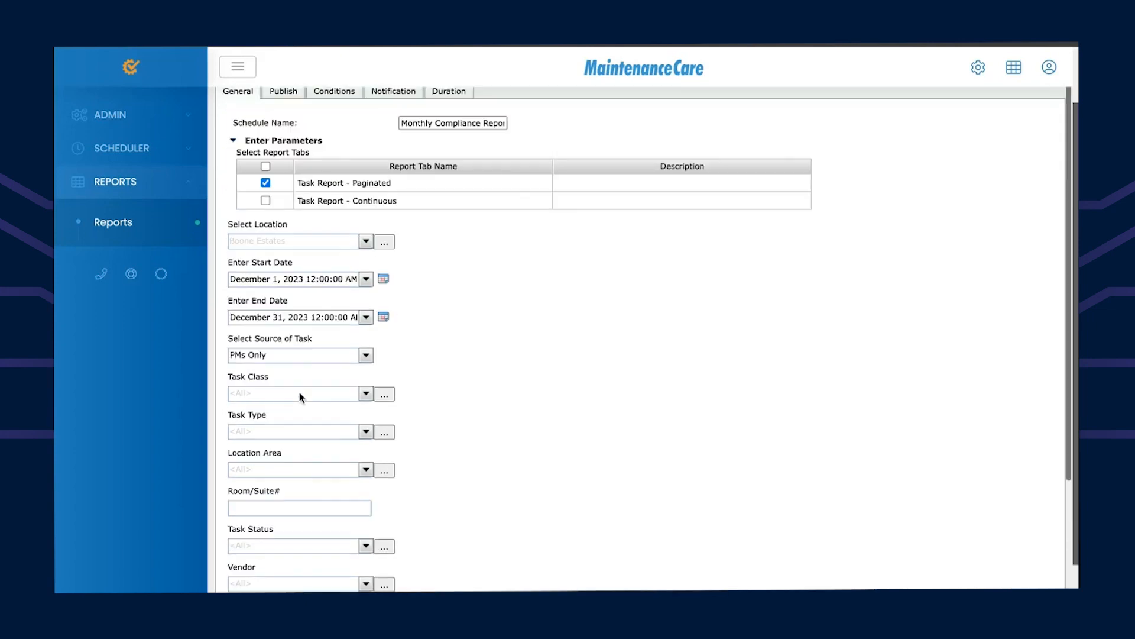
pyautogui.scroll(1, 302, 397)
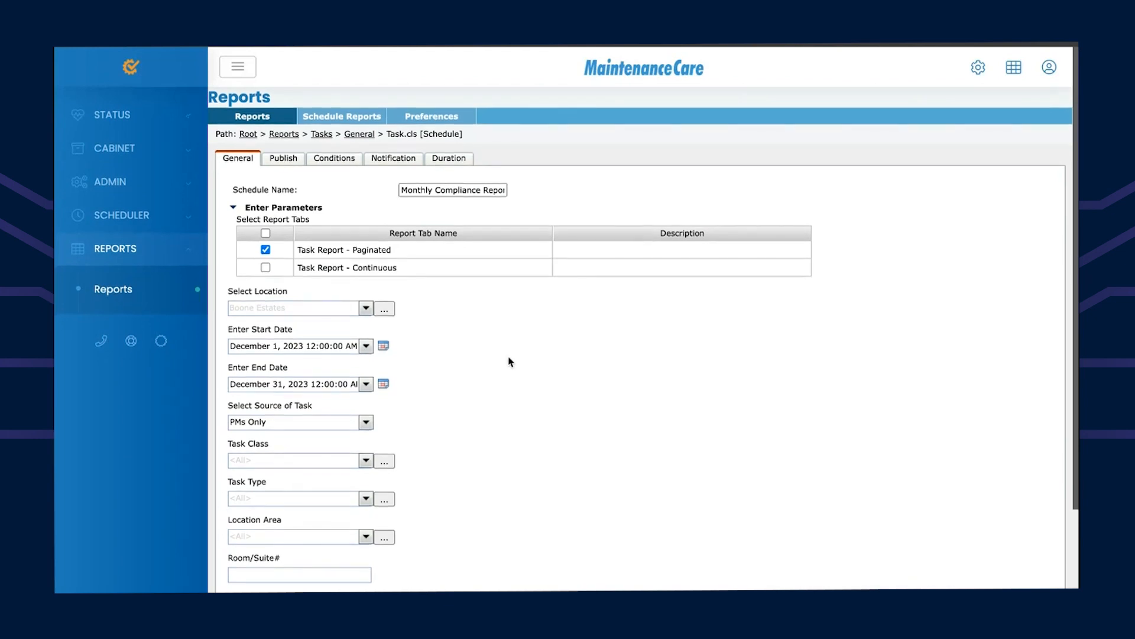
# Step: Add a new e-mail recipient under Publish, entering the recipient's address
pyautogui.click(283, 160)
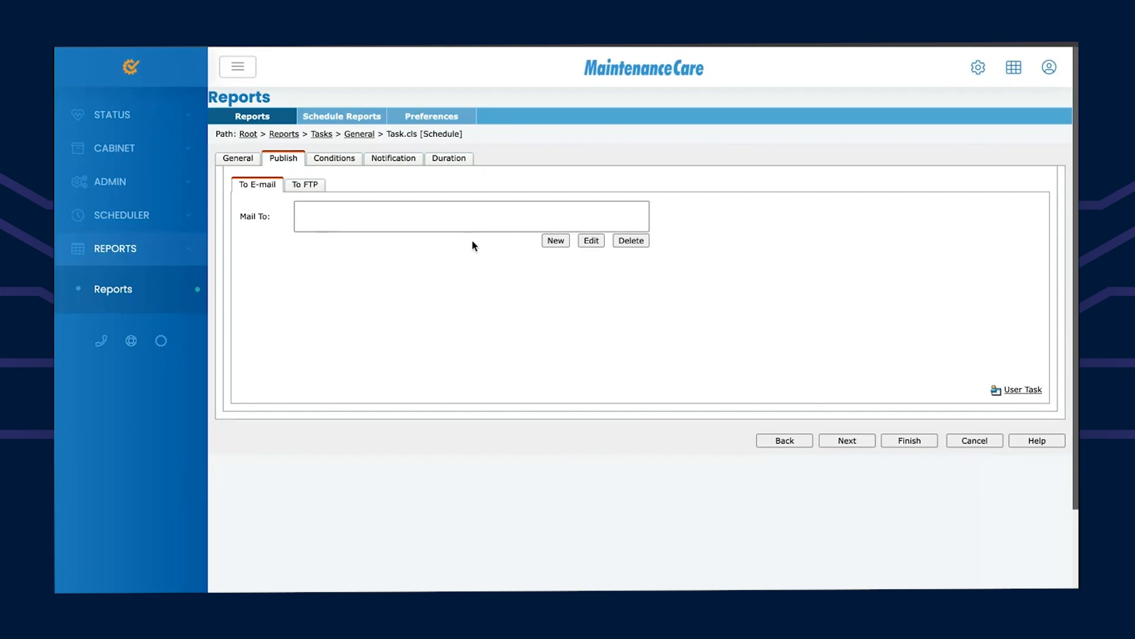
pyautogui.click(550, 241)
pyautogui.click(353, 294)
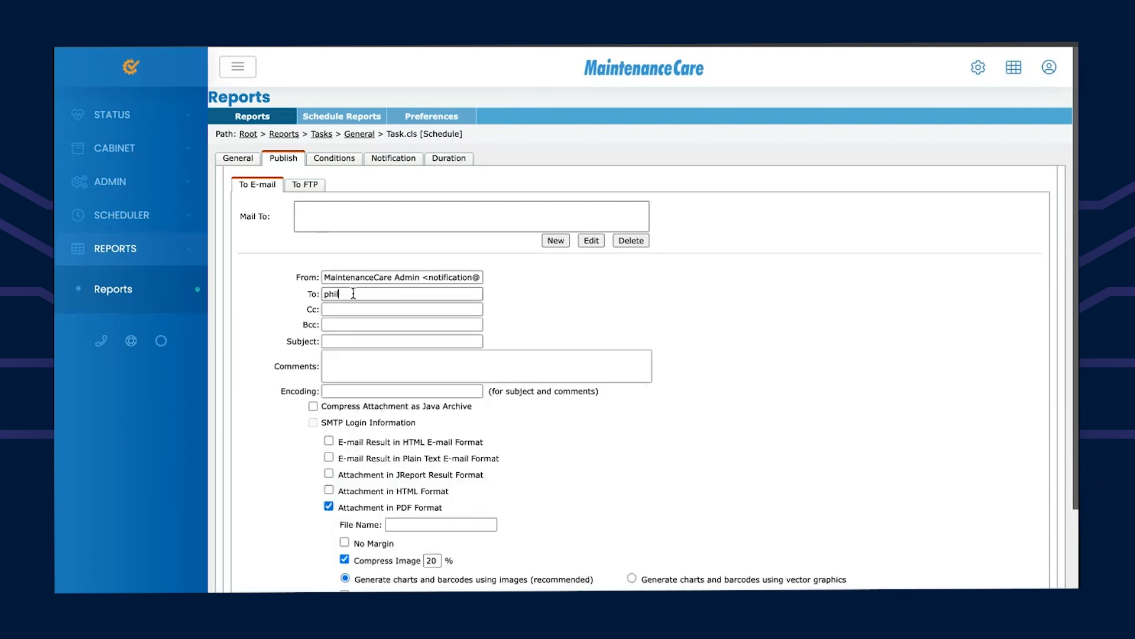
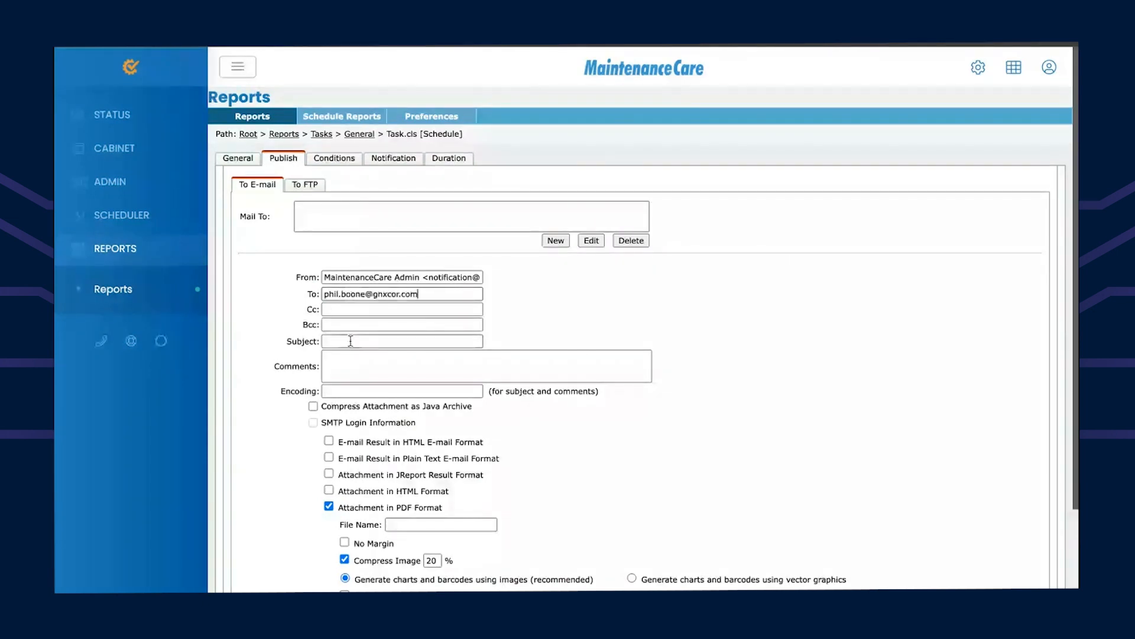
# Step: Set the subject to 'Monthly Compliance Report', keep the PDF attachment, and confirm
pyautogui.click(350, 341)
pyautogui.write('Monthly mCompliance Report')
pyautogui.click(365, 342)
pyautogui.press('BackSpace')
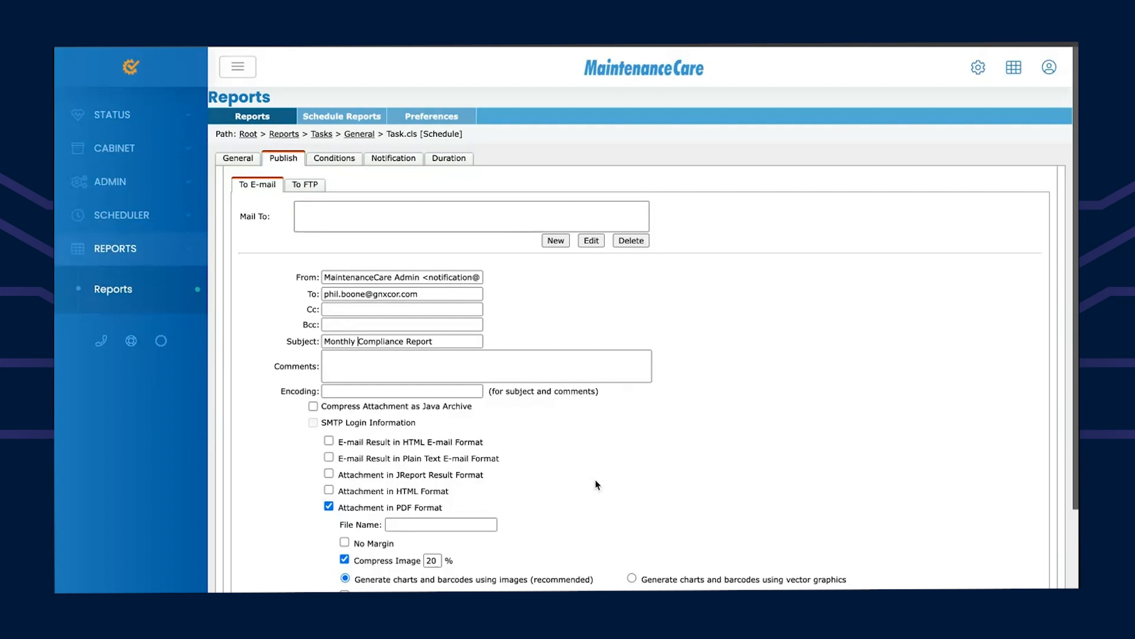
pyautogui.scroll(-3, 597, 483)
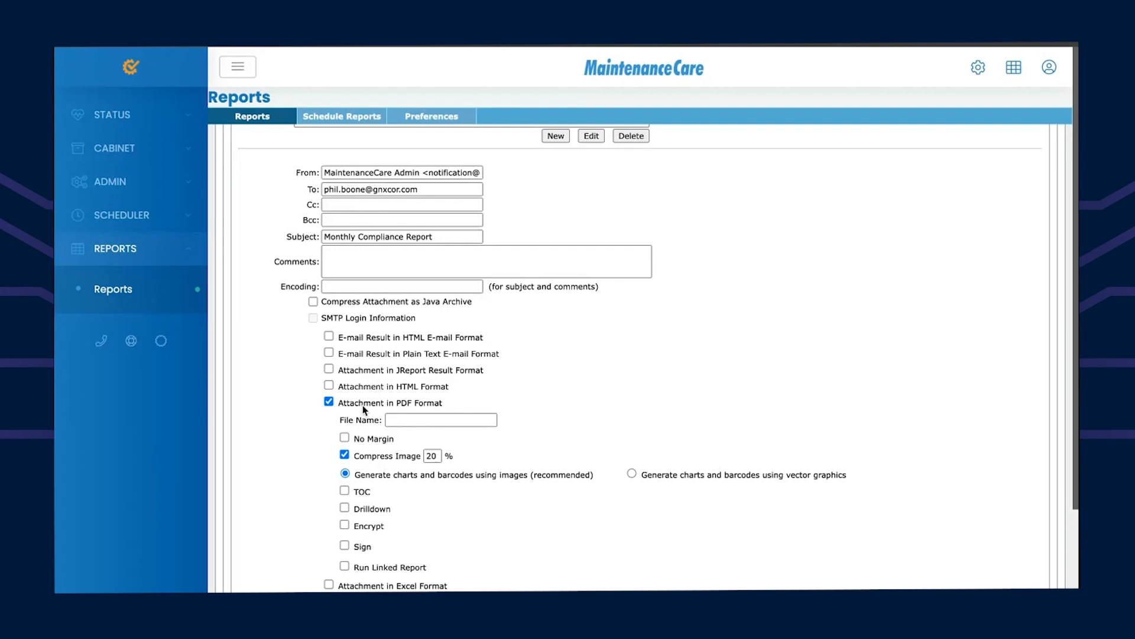
pyautogui.scroll(-3, 506, 421)
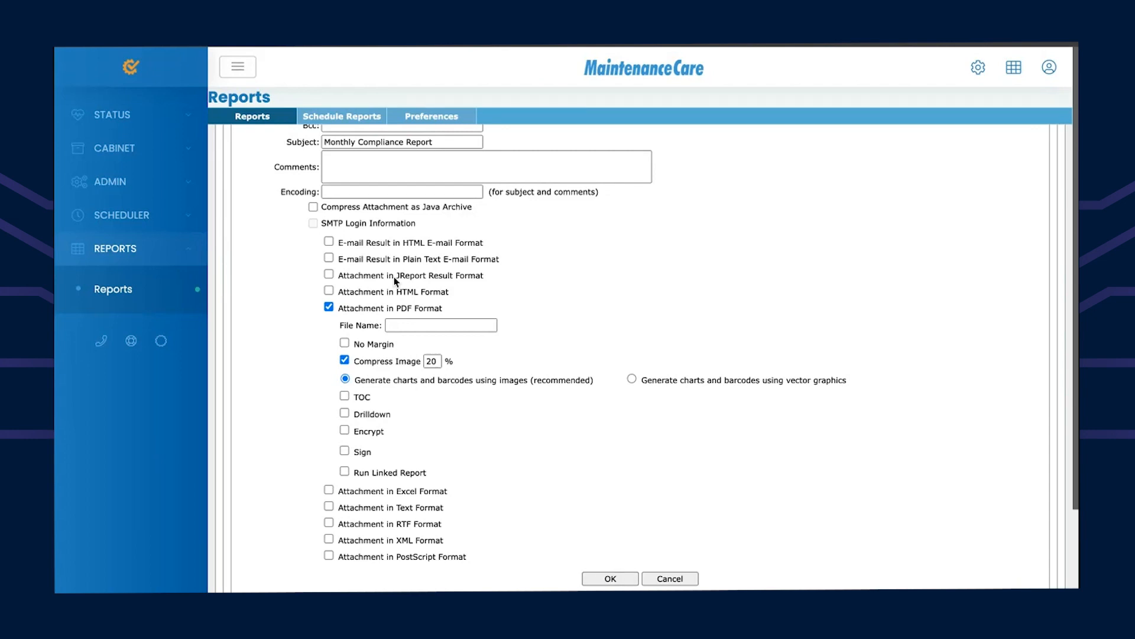
pyautogui.click(603, 580)
pyautogui.scroll(3, 468, 322)
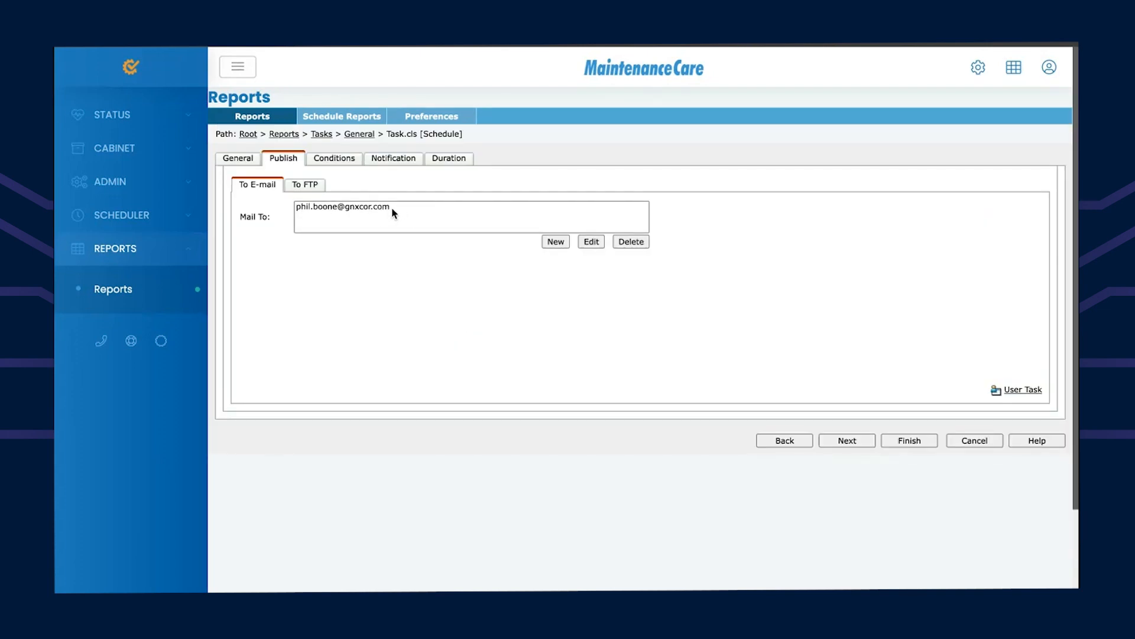
# Step: Schedule it to run periodically, monthly every 12 months, America/Montreal time, and submit
pyautogui.click(338, 162)
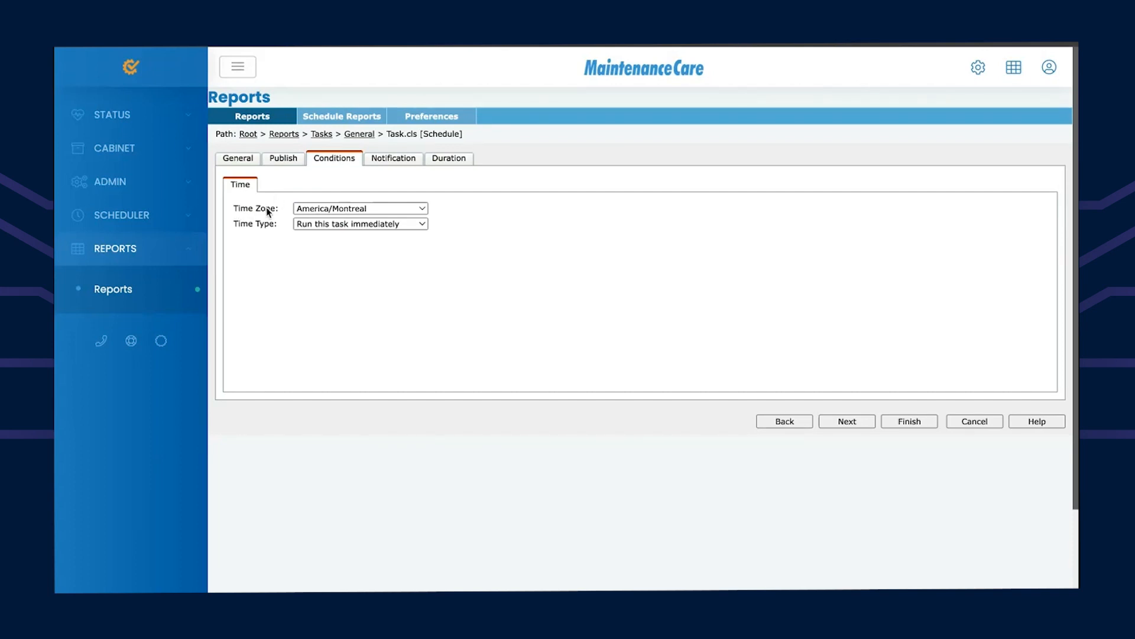
pyautogui.click(421, 212)
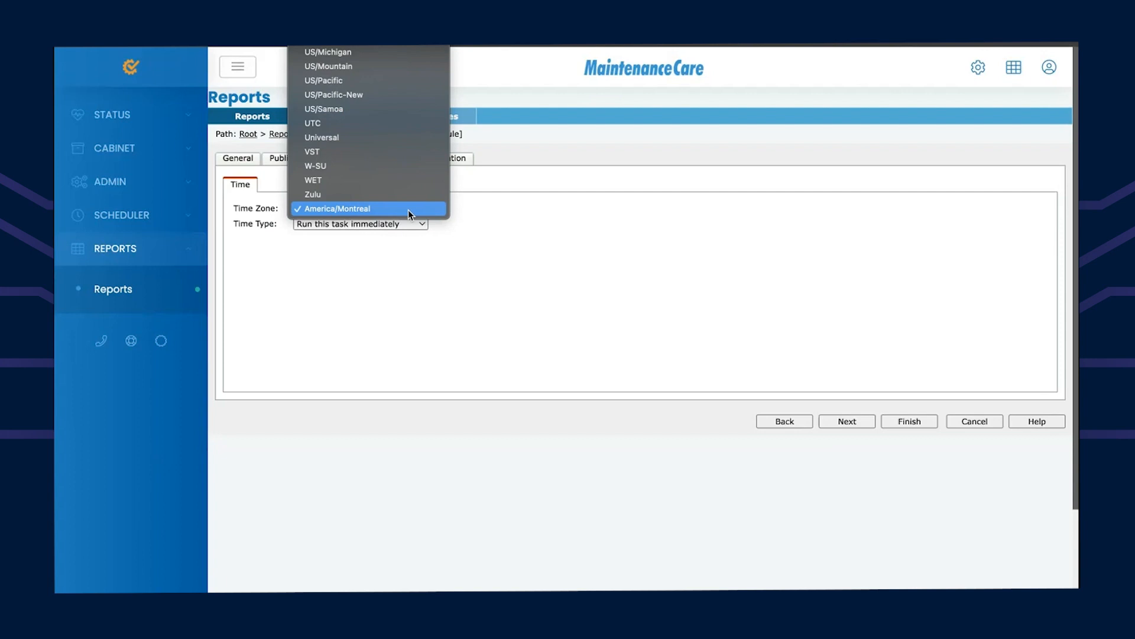
pyautogui.click(402, 209)
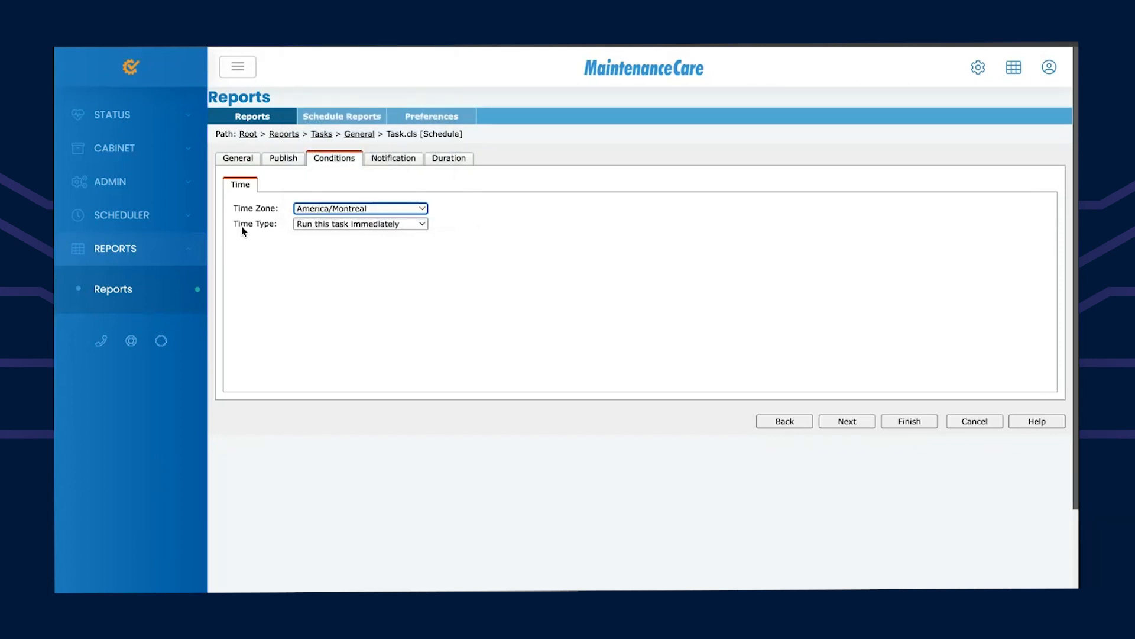
pyautogui.click(421, 225)
pyautogui.click(395, 253)
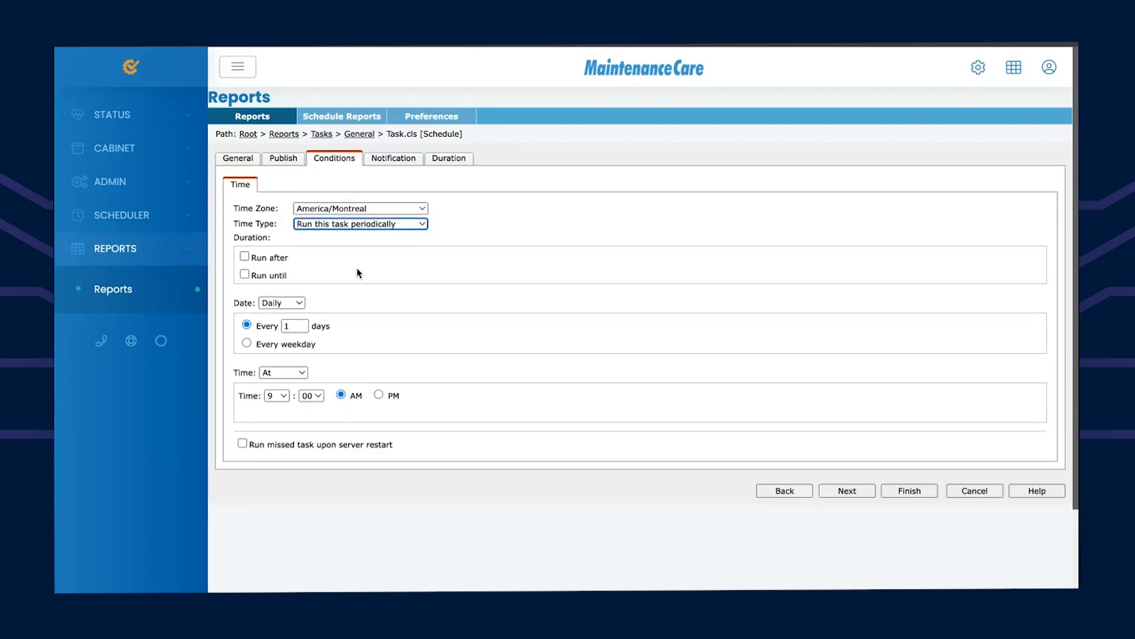
pyautogui.click(299, 304)
pyautogui.click(287, 327)
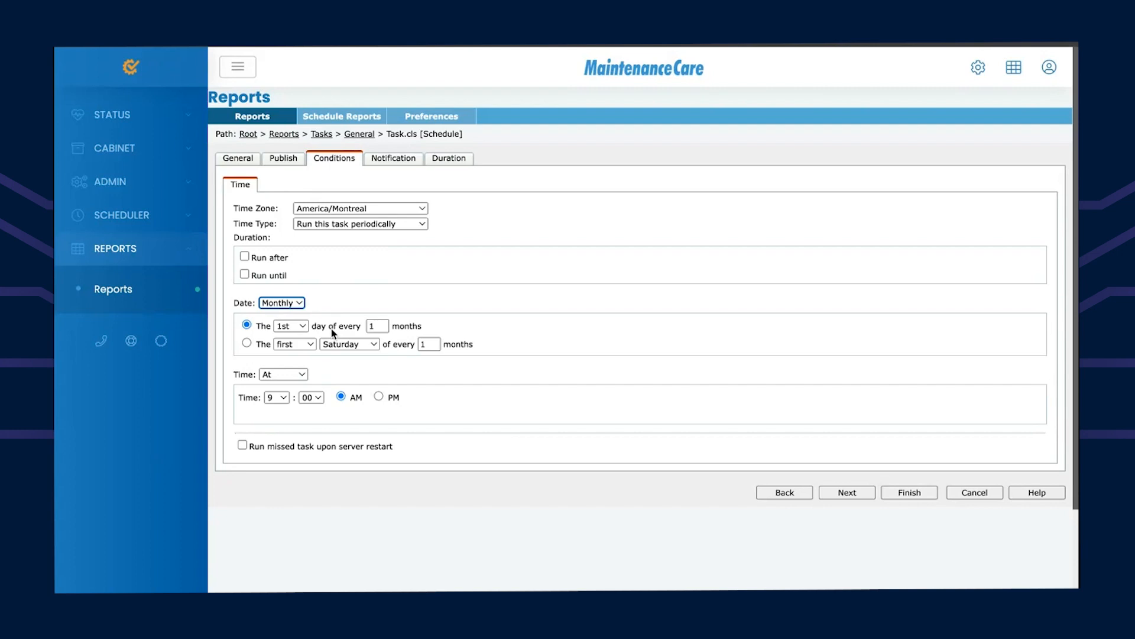
pyautogui.click(384, 326)
pyautogui.click(904, 492)
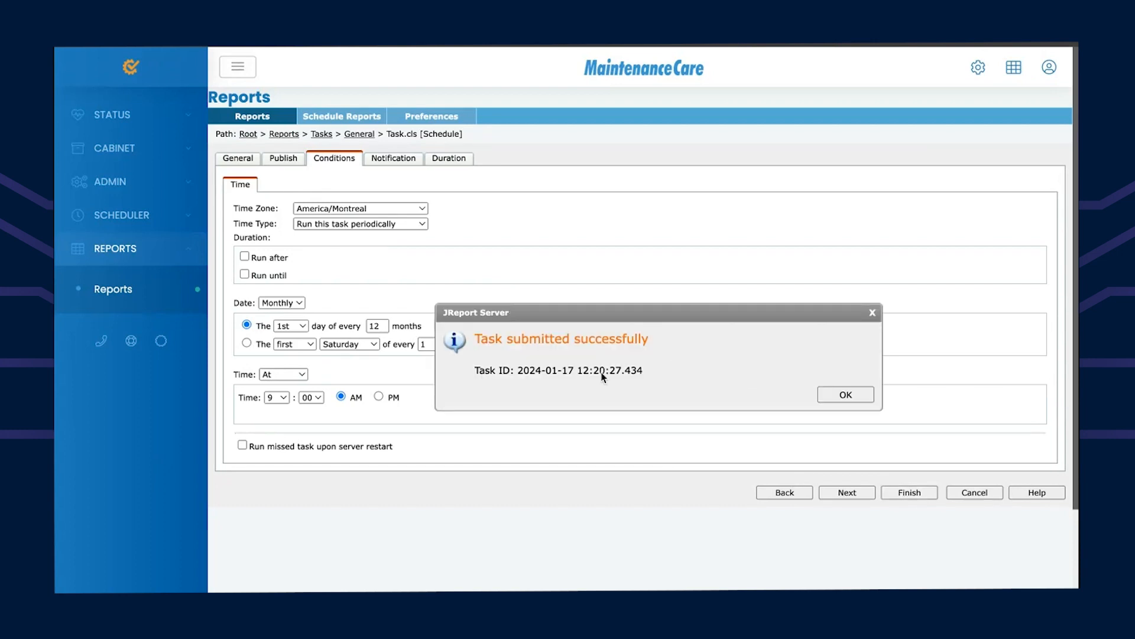
# Step: Dismiss the submission confirmation and check Monthly Compliance Report in the Schedule Reports list
pyautogui.click(839, 394)
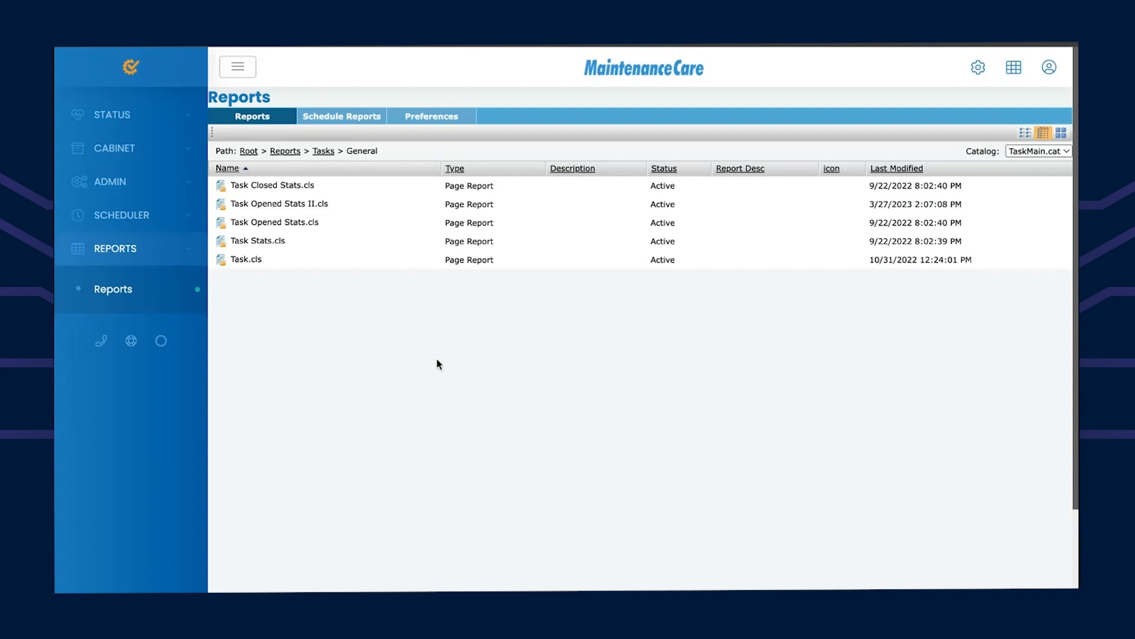
pyautogui.click(335, 116)
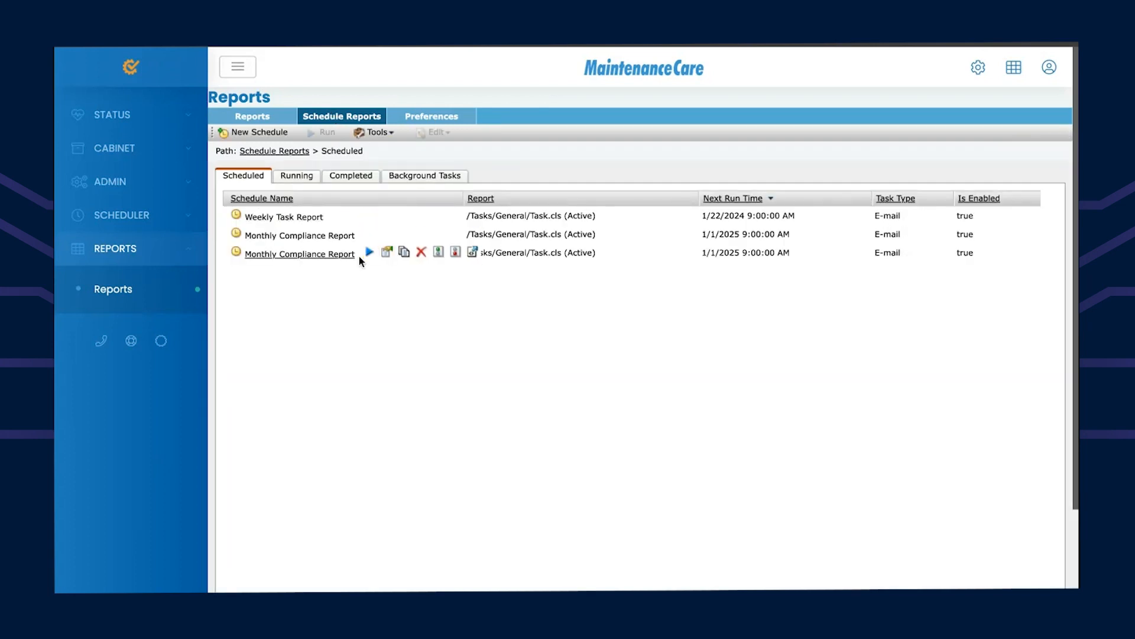
pyautogui.moveTo(367, 256)
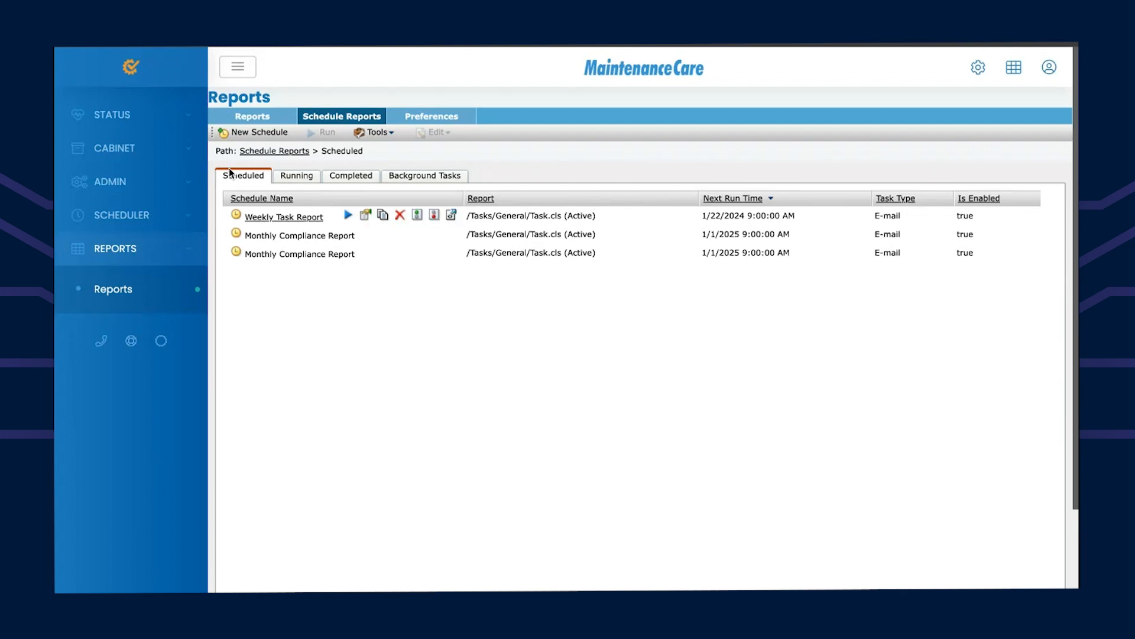
# Step: Open Tasks from the STATUS section, then launch the online help wiki user guide
pyautogui.click(131, 125)
pyautogui.click(121, 157)
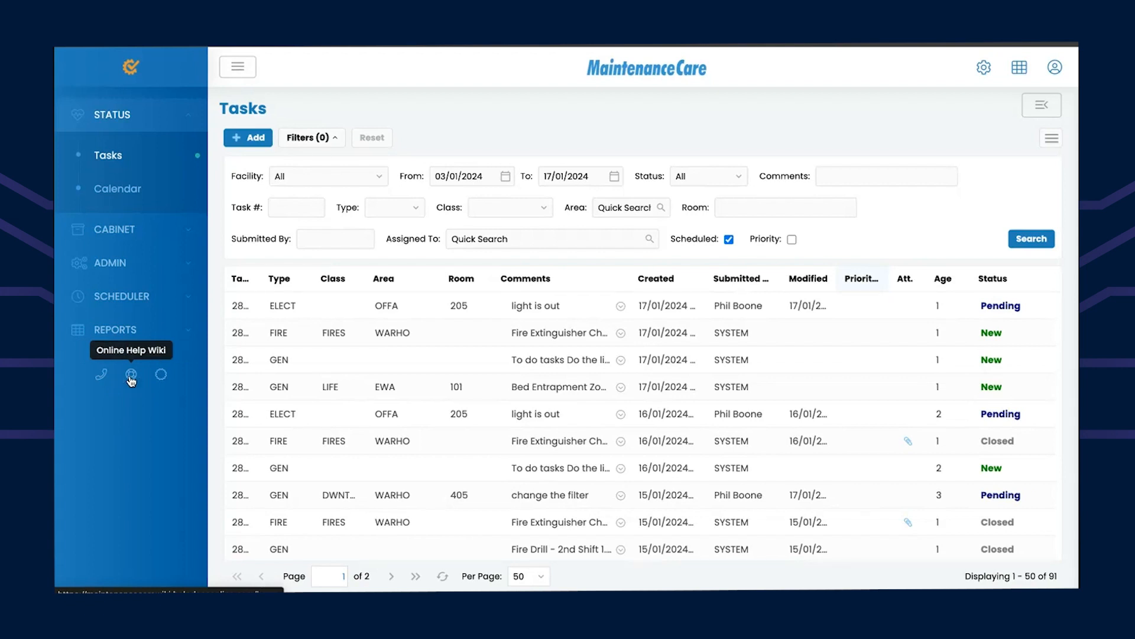
pyautogui.click(131, 376)
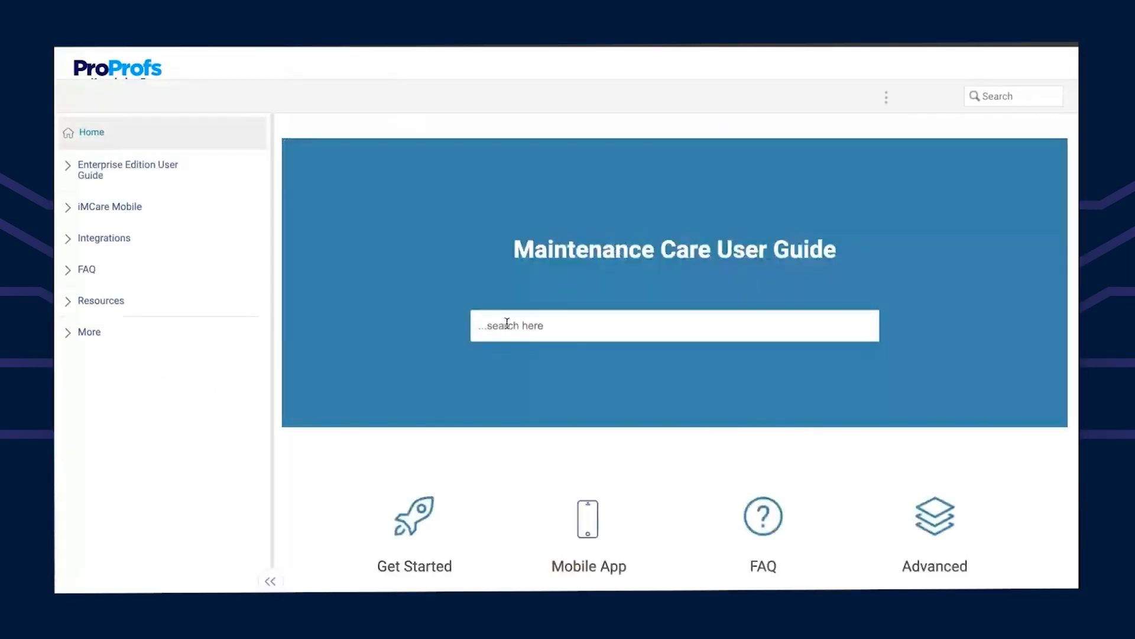
# Step: Search the user guide for reports help and open the Schedule Reports article
pyautogui.write('repairs')
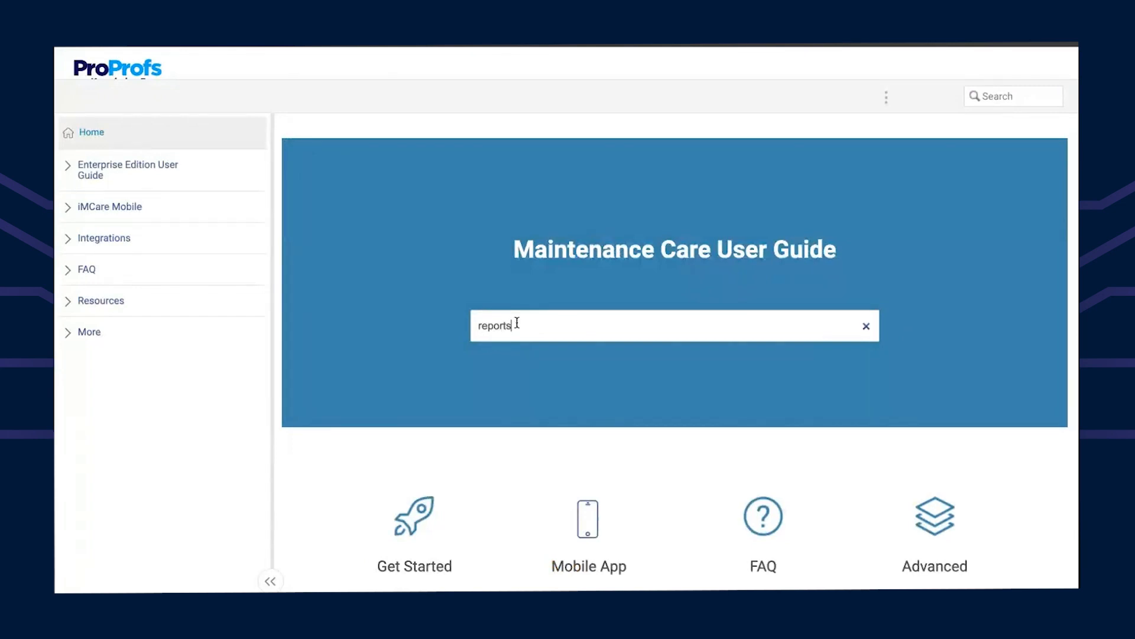
pyautogui.press('Return')
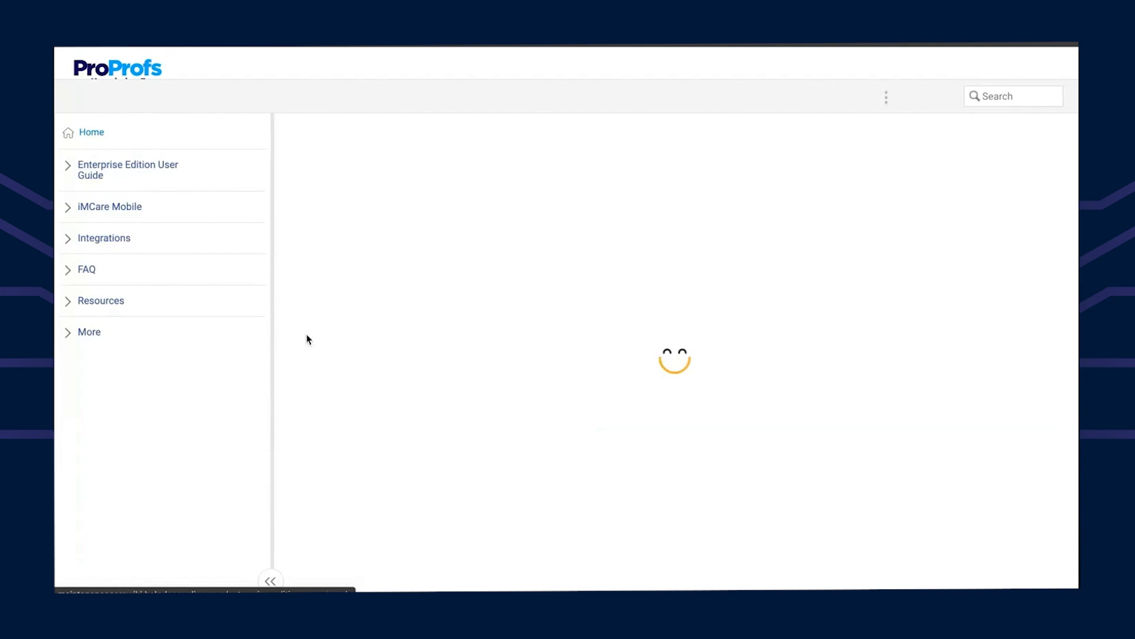
pyautogui.scroll(-2, 375, 358)
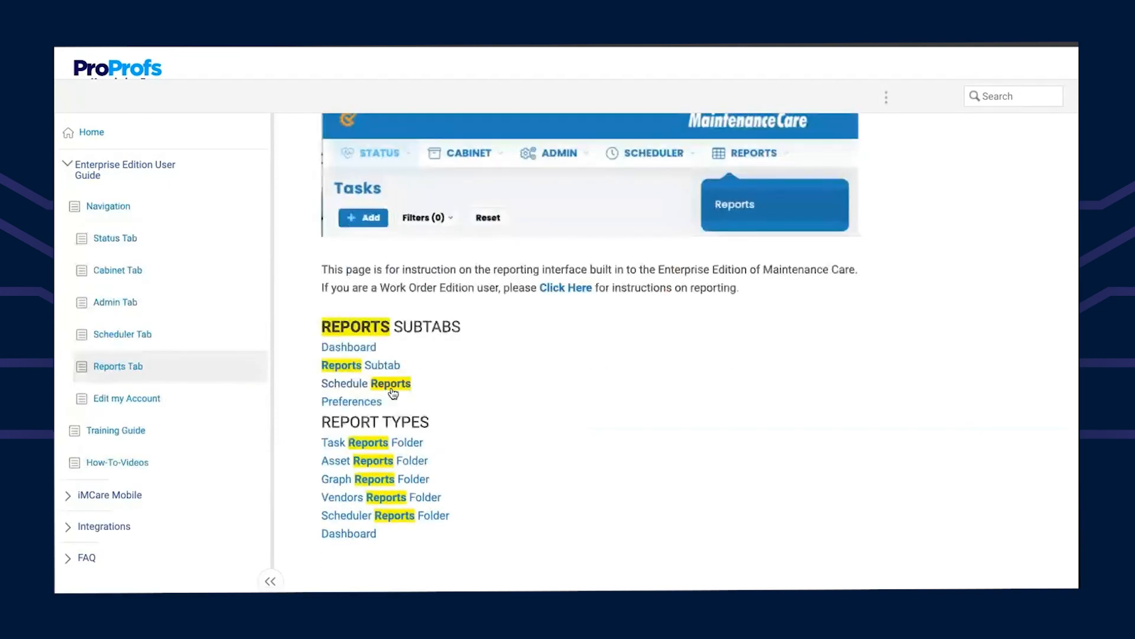
pyautogui.click(391, 384)
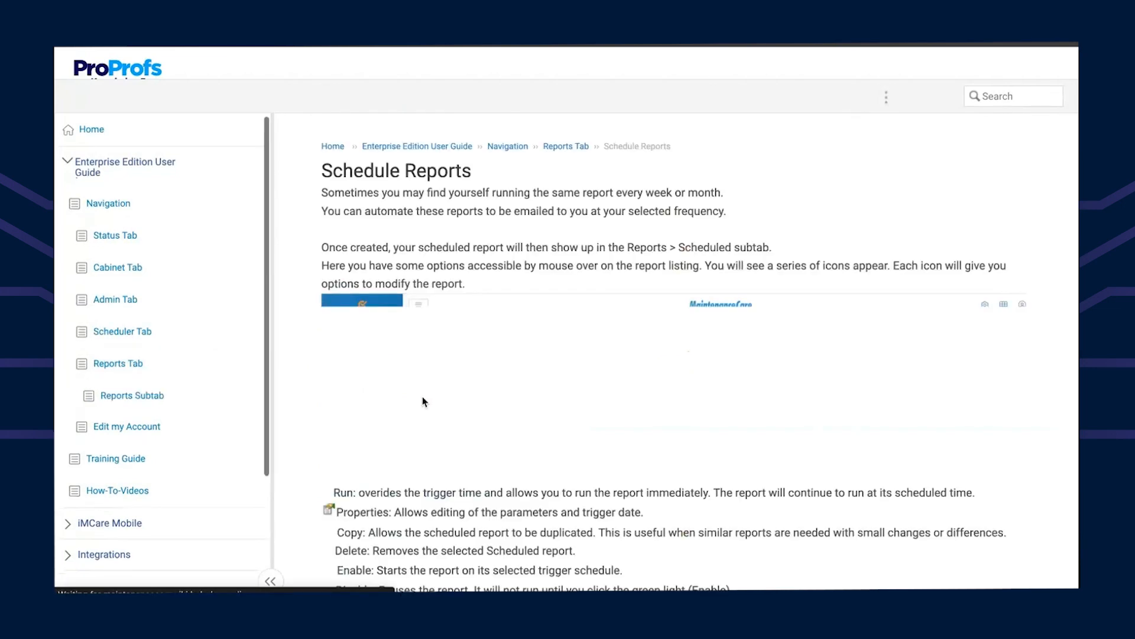
pyautogui.scroll(-6, 400, 371)
pyautogui.scroll(-1, 399, 371)
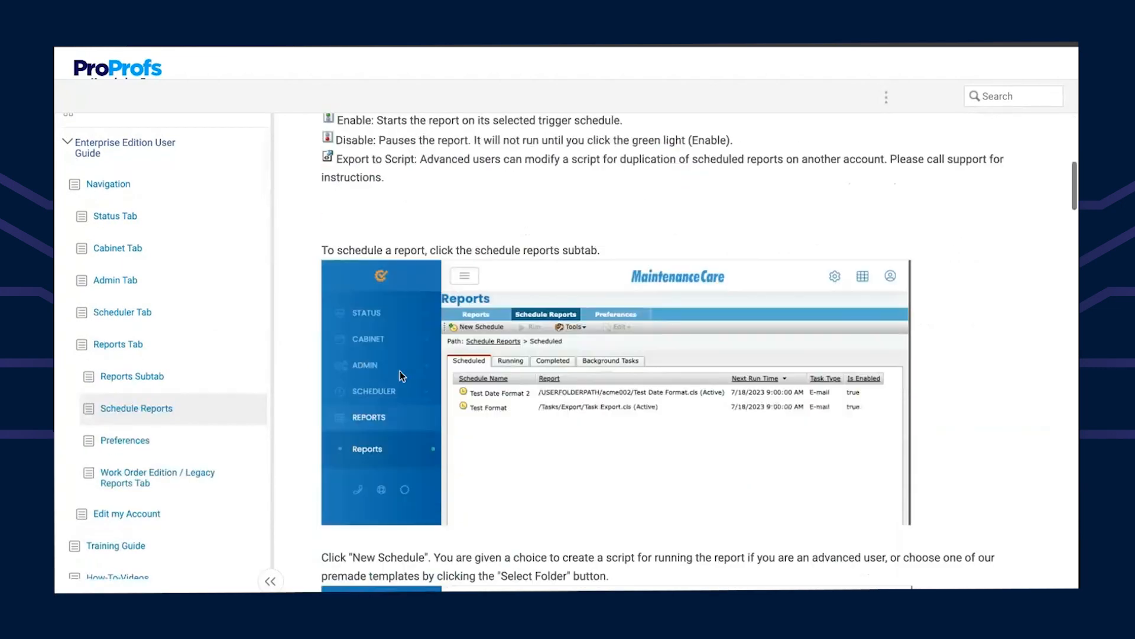
pyautogui.scroll(8, 399, 371)
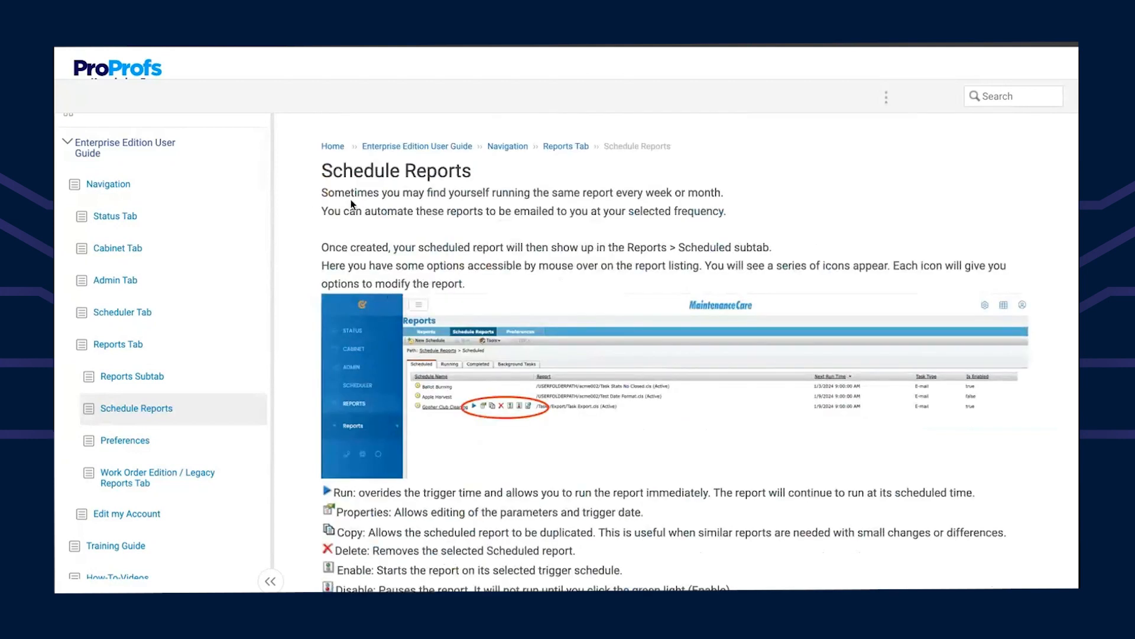